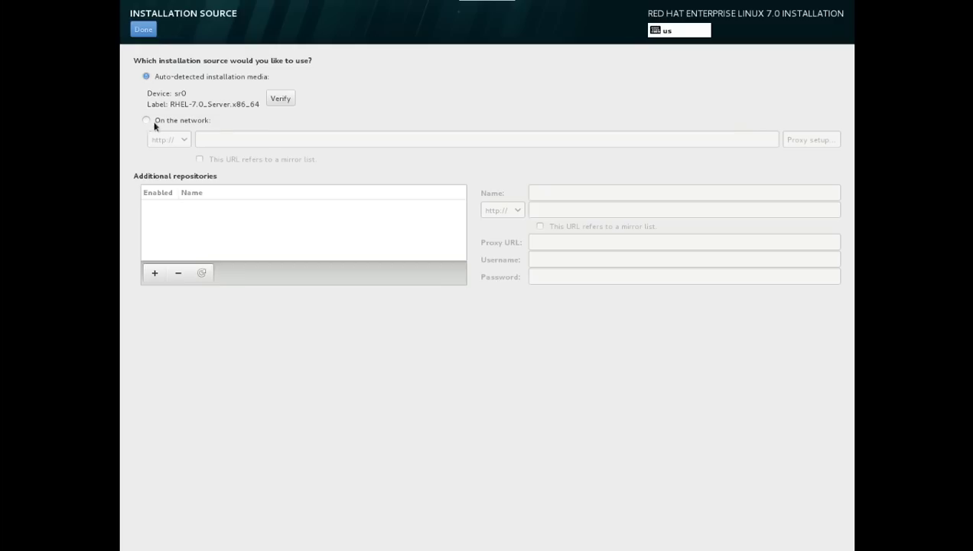
Browse the base environments and settle on Server with GUI as the software to install.
{"action": "left_click", "coordinate": [143, 30]}
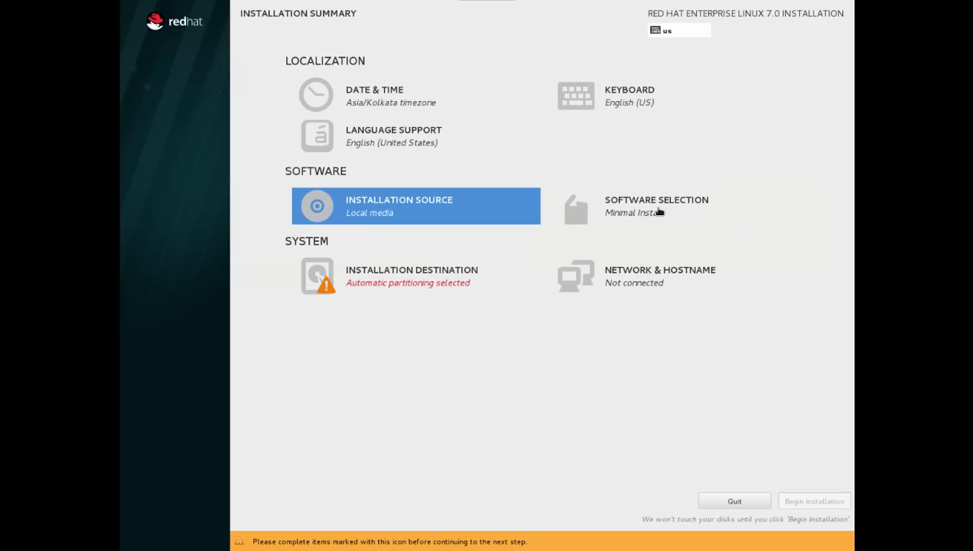
{"action": "left_click", "coordinate": [658, 210]}
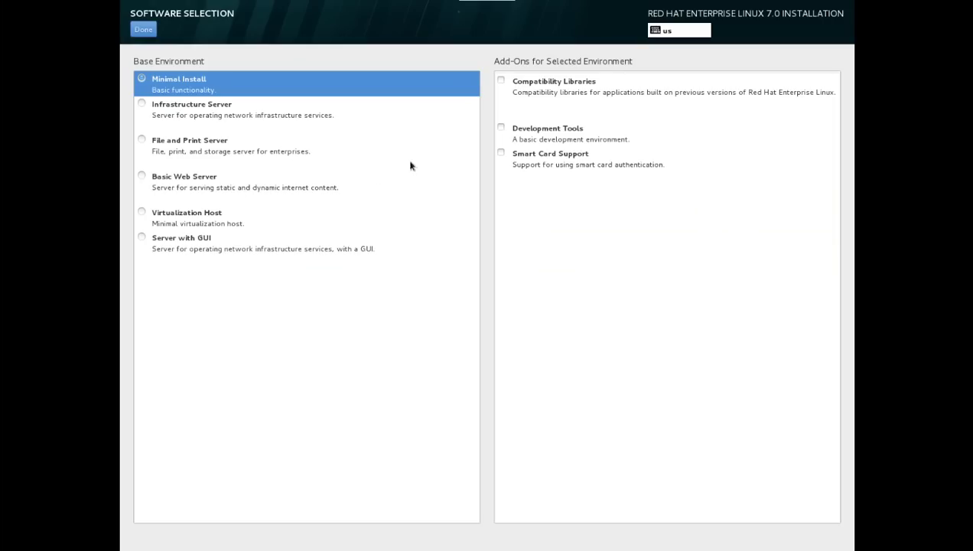
{"action": "left_click", "coordinate": [142, 104]}
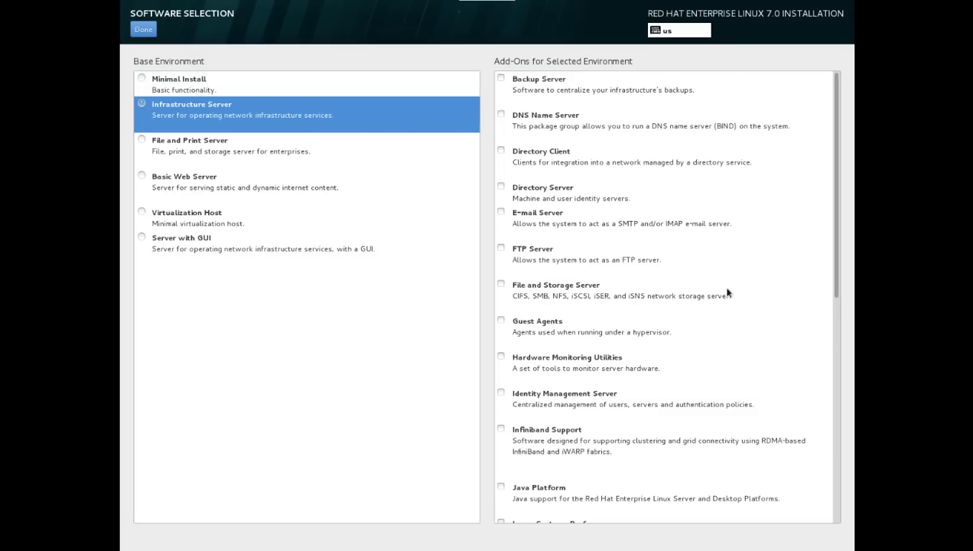
{"action": "scroll", "coordinate": [779, 271], "scroll_direction": "down", "scroll_amount": 4}
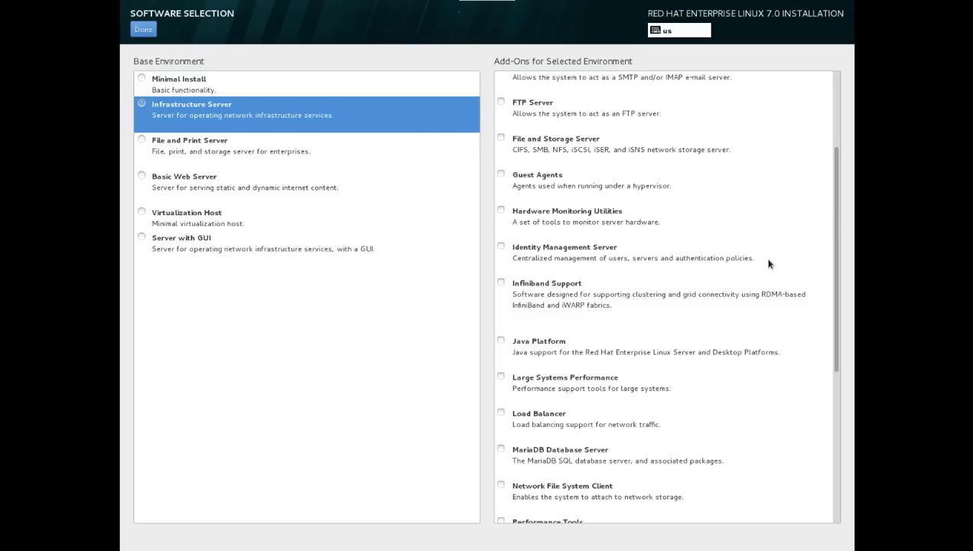
{"action": "scroll", "coordinate": [767, 256], "scroll_direction": "down", "scroll_amount": 8}
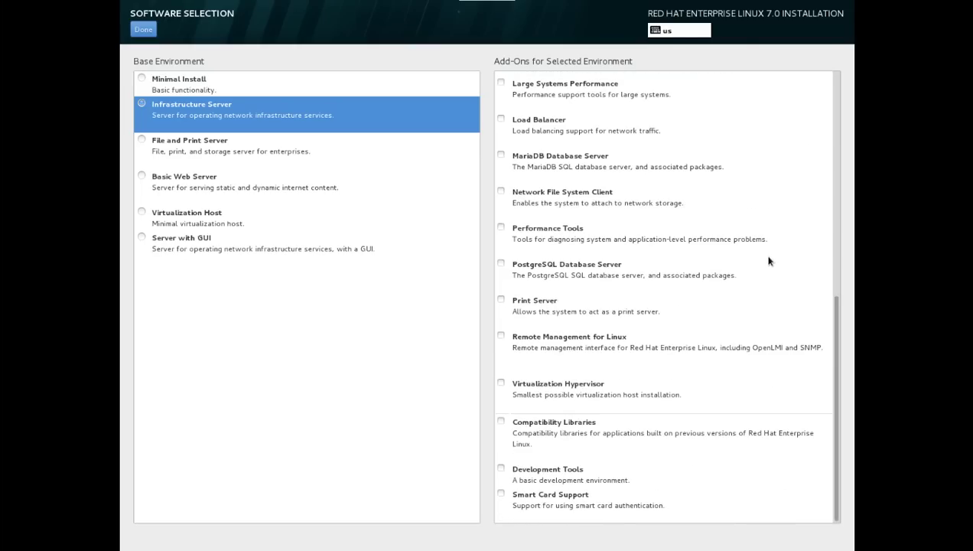
{"action": "scroll", "coordinate": [769, 260], "scroll_direction": "up", "scroll_amount": 12}
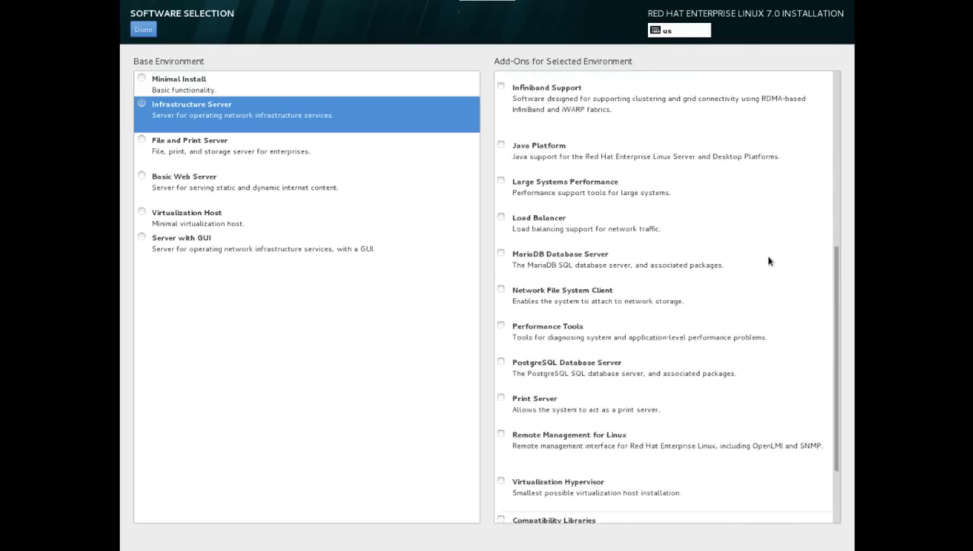
{"action": "left_click", "coordinate": [142, 145]}
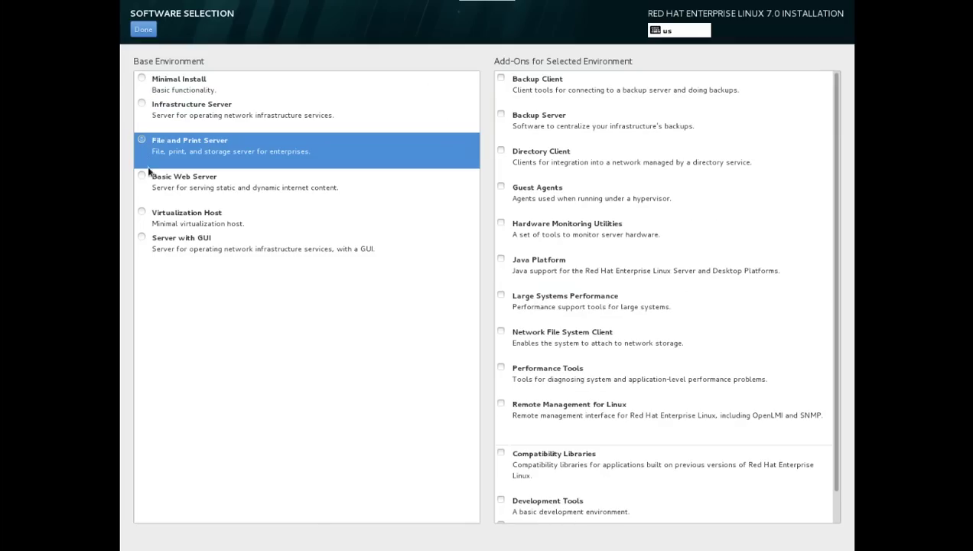
{"action": "left_click", "coordinate": [137, 179]}
{"action": "left_click", "coordinate": [216, 212]}
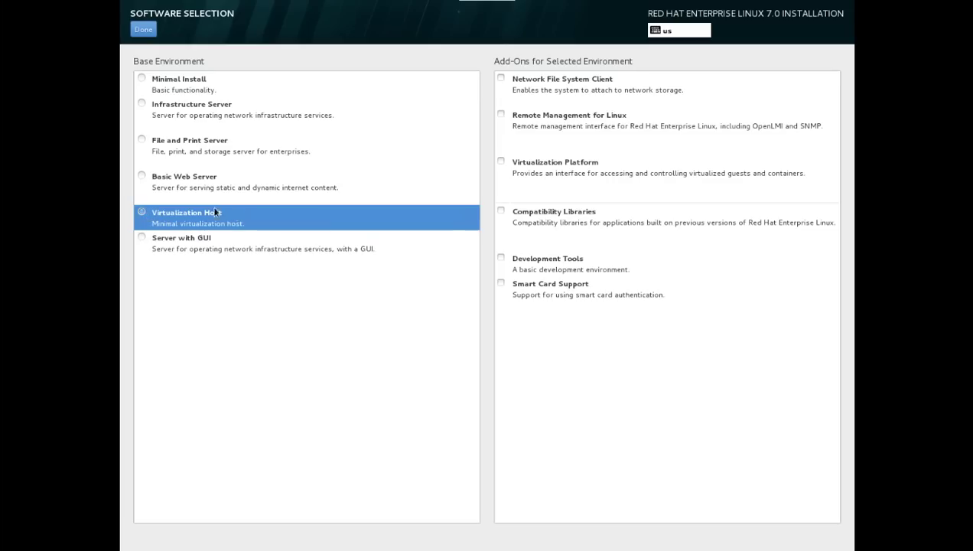
{"action": "left_click", "coordinate": [142, 238]}
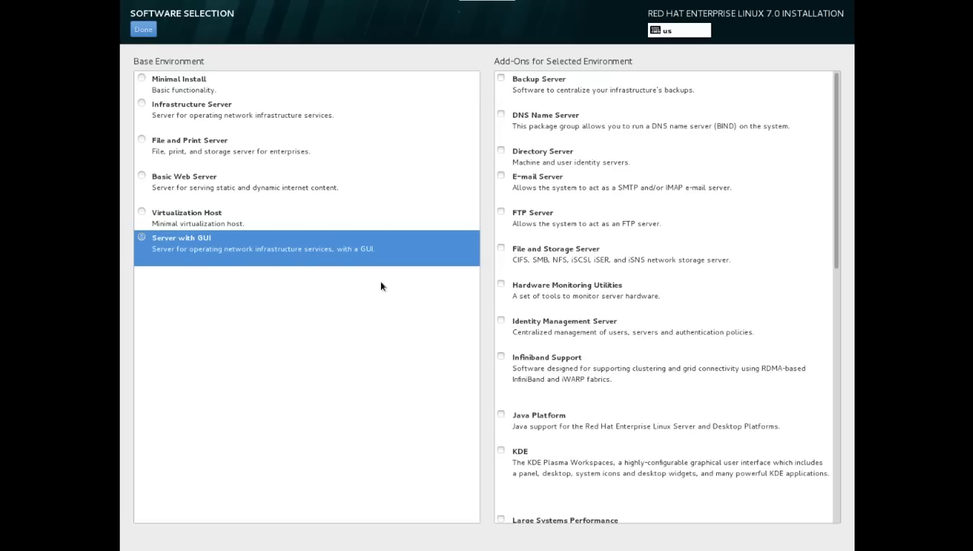
{"action": "left_click", "coordinate": [143, 29]}
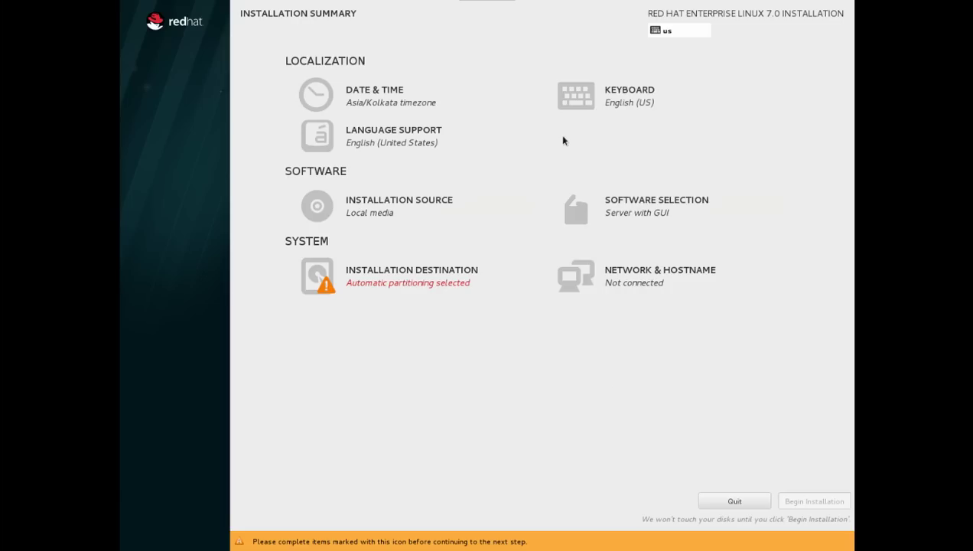
{"action": "left_click", "coordinate": [388, 282]}
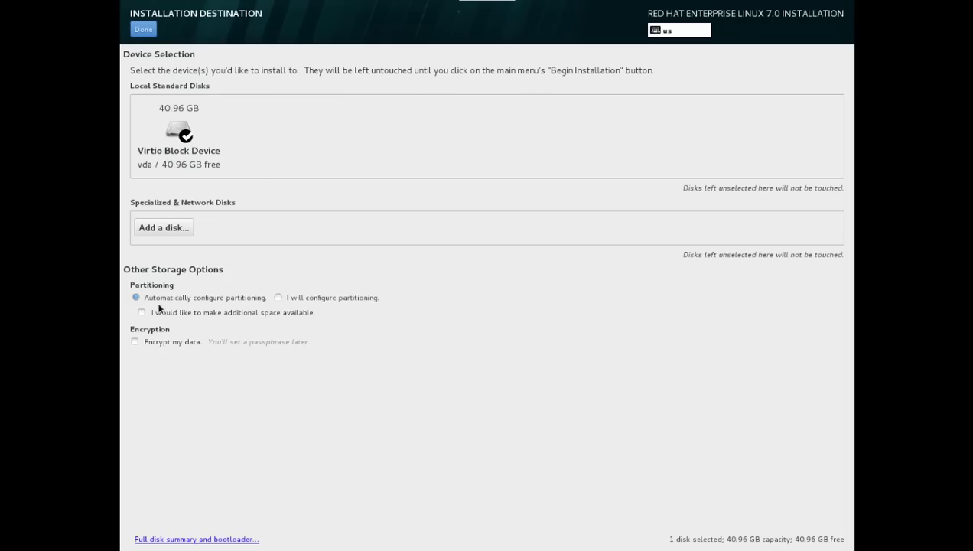
Choose manual partitioning for the 40.96 GB disk, using Standard Partition for new mount points.
{"action": "left_click", "coordinate": [280, 298]}
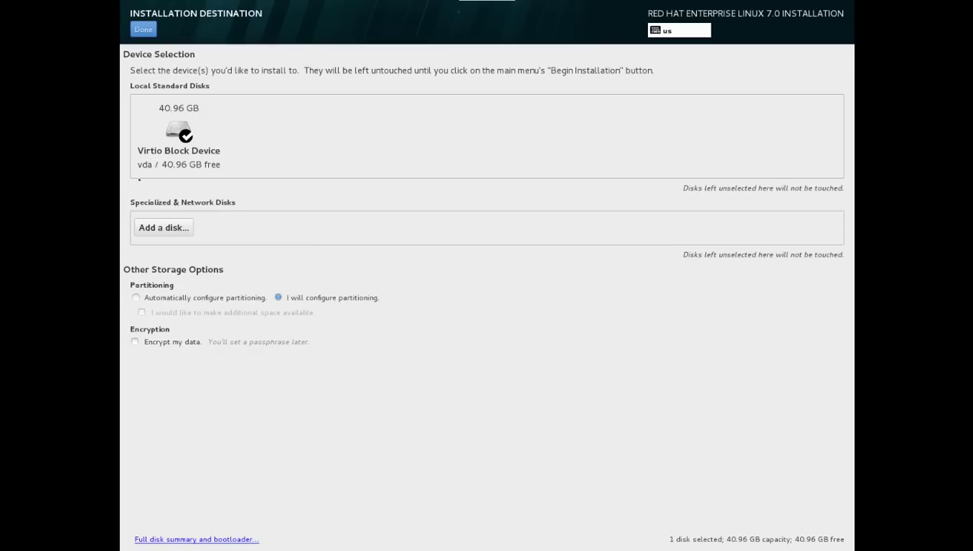
{"action": "left_click", "coordinate": [145, 31]}
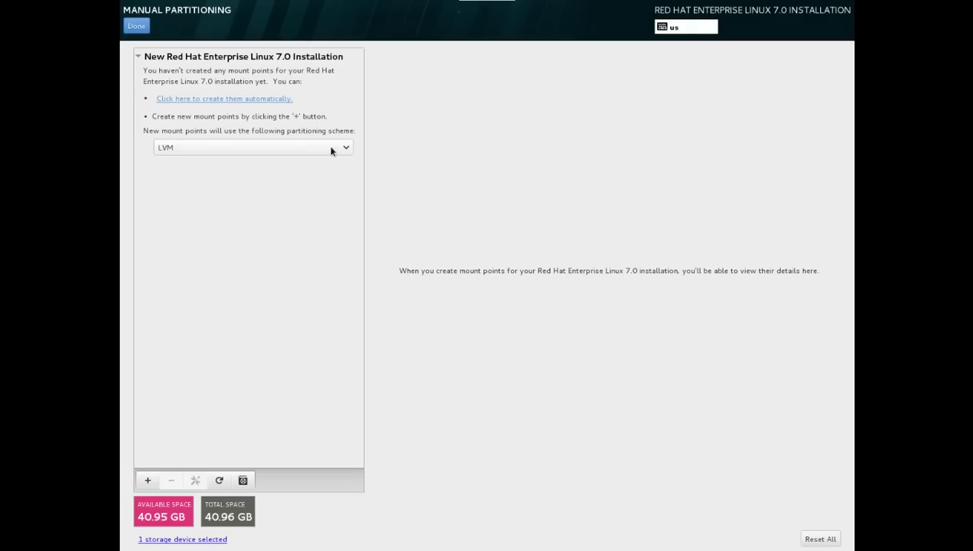
{"action": "left_click", "coordinate": [332, 150]}
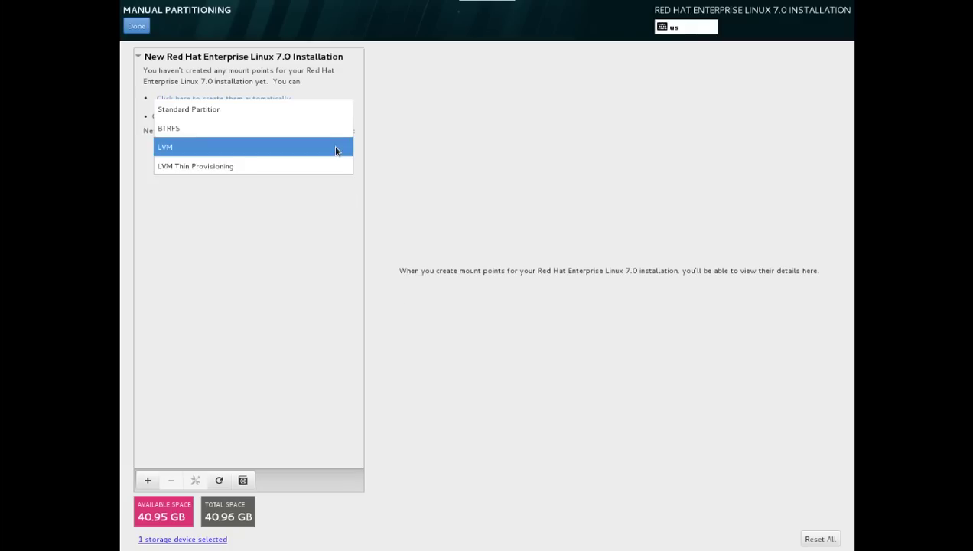
{"action": "left_click", "coordinate": [264, 116]}
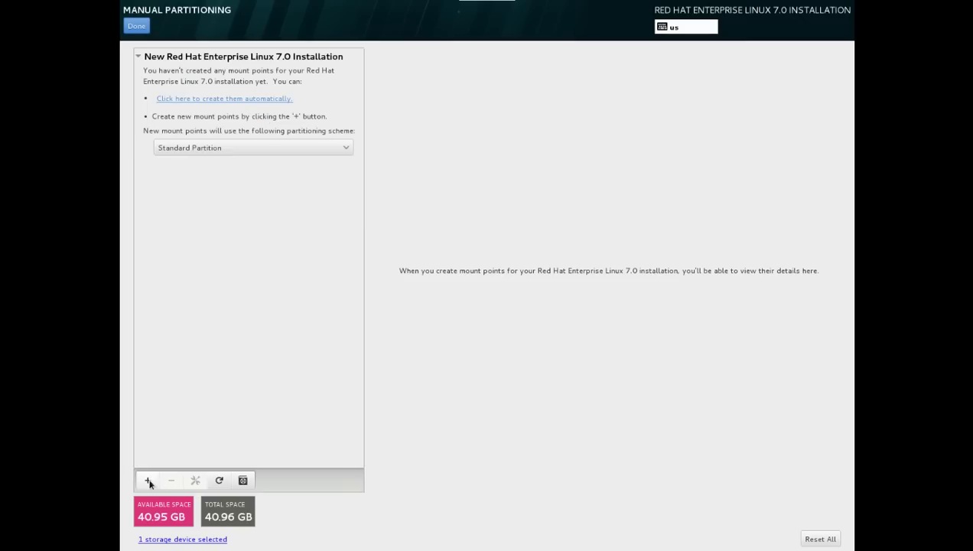
{"action": "left_click", "coordinate": [148, 480]}
Create a 512 MB /boot partition.
{"action": "left_click", "coordinate": [566, 272]}
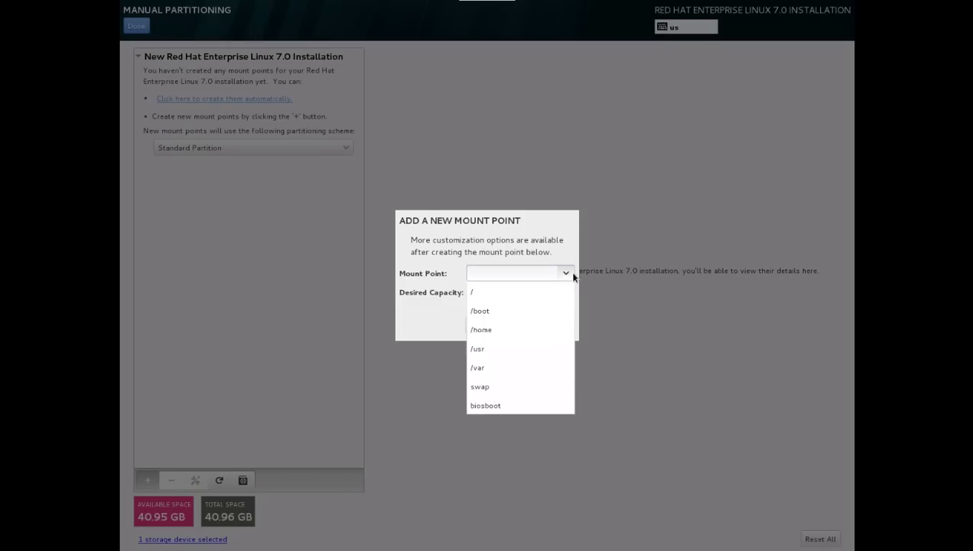
{"action": "left_click", "coordinate": [507, 311]}
{"action": "left_click", "coordinate": [482, 294]}
{"action": "type", "text": "512"}
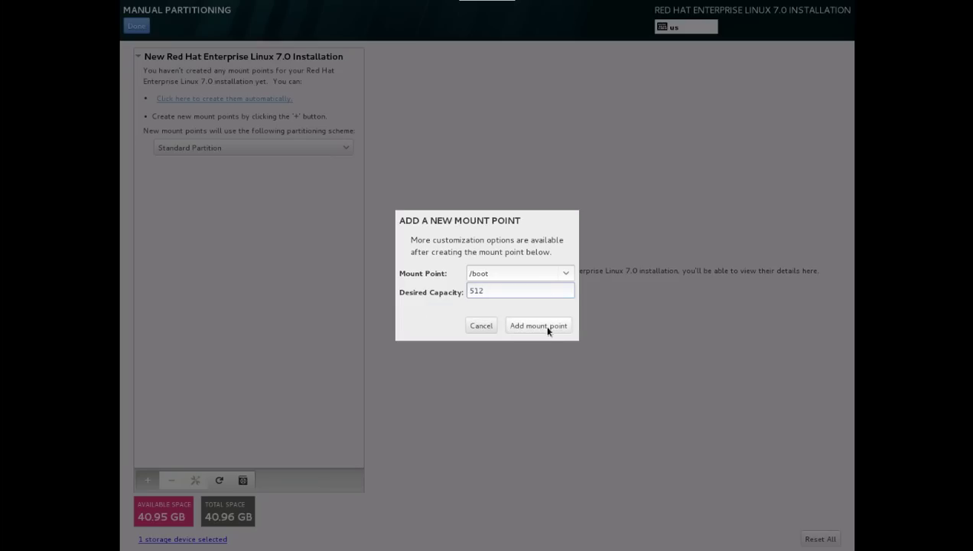
{"action": "left_click", "coordinate": [548, 328]}
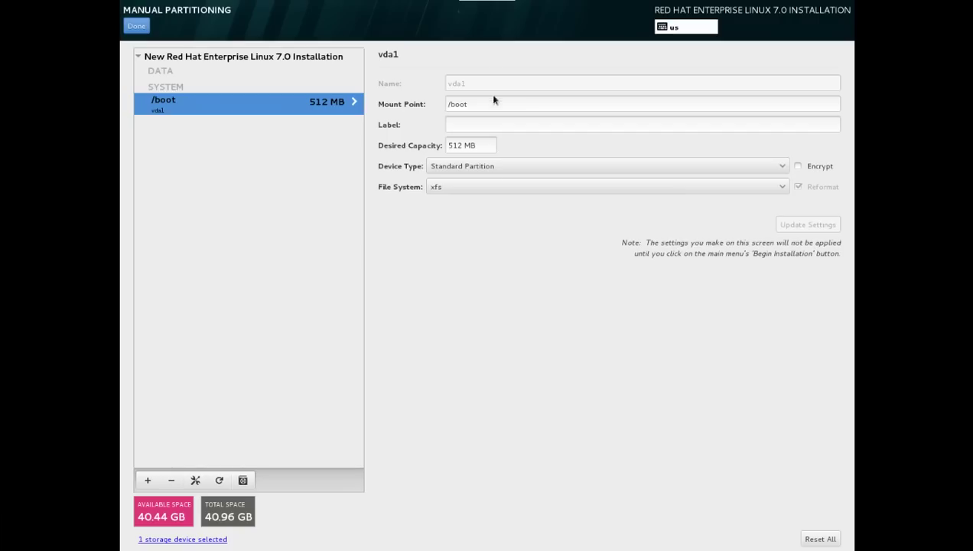
Create a 20480 MB root (/) partition.
{"action": "left_click", "coordinate": [147, 479]}
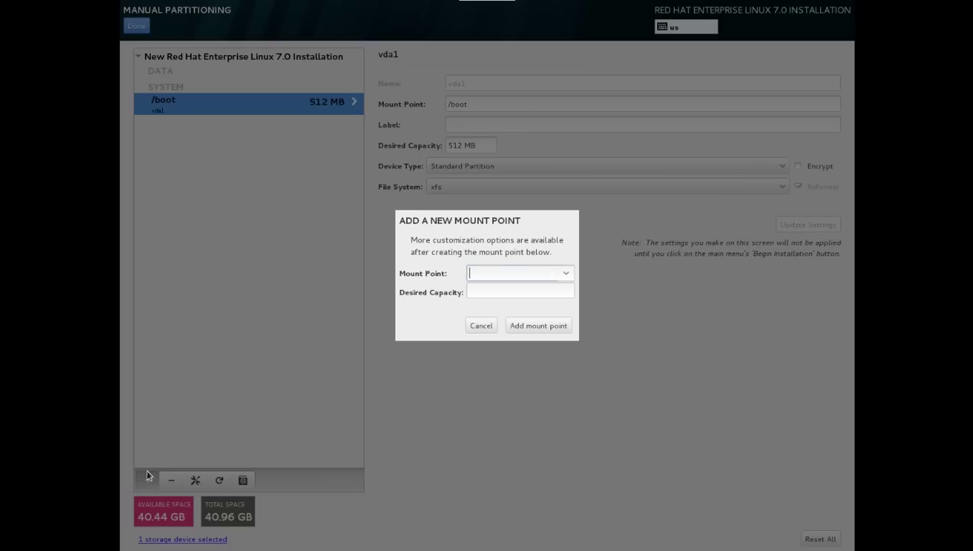
{"action": "left_click", "coordinate": [566, 273]}
{"action": "left_click", "coordinate": [531, 293]}
{"action": "left_click", "coordinate": [507, 291]}
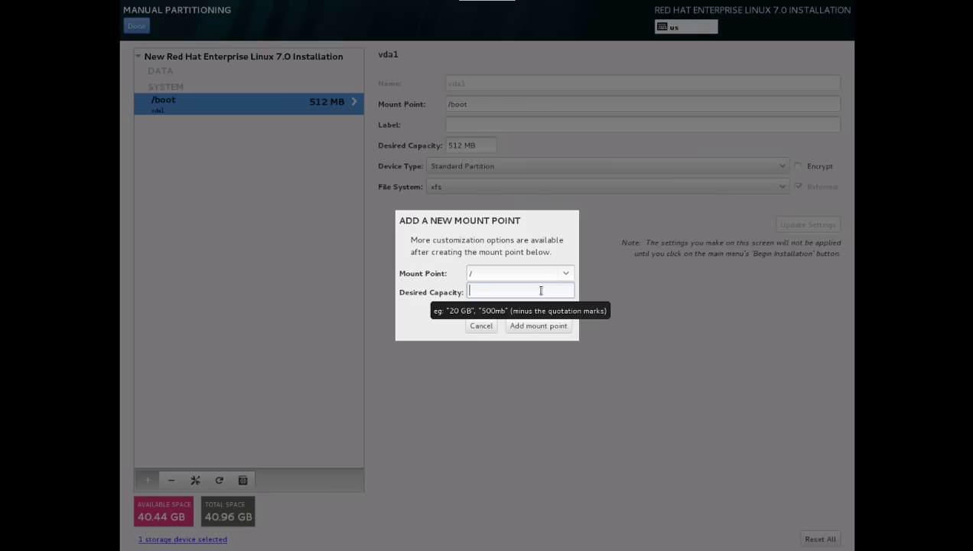
{"action": "type", "text": "20480"}
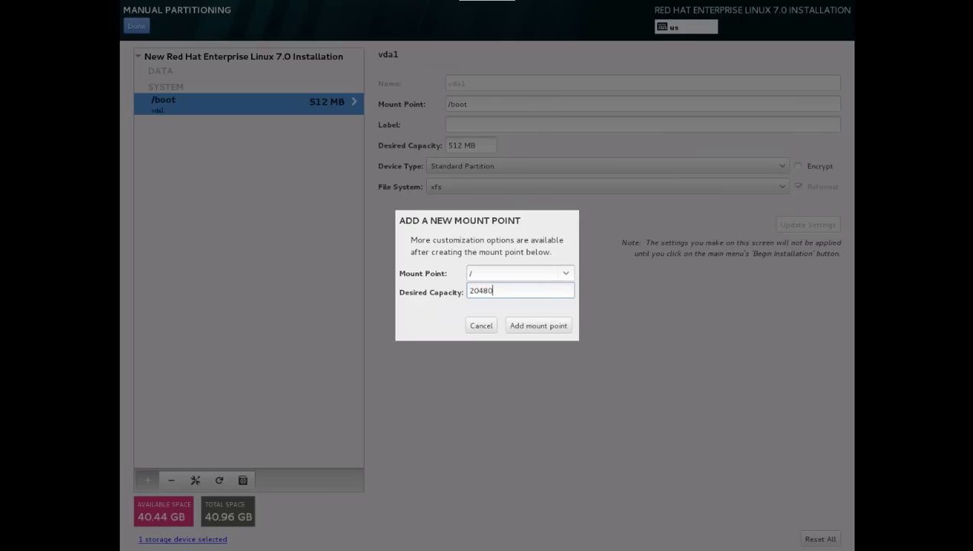
{"action": "left_click", "coordinate": [562, 329]}
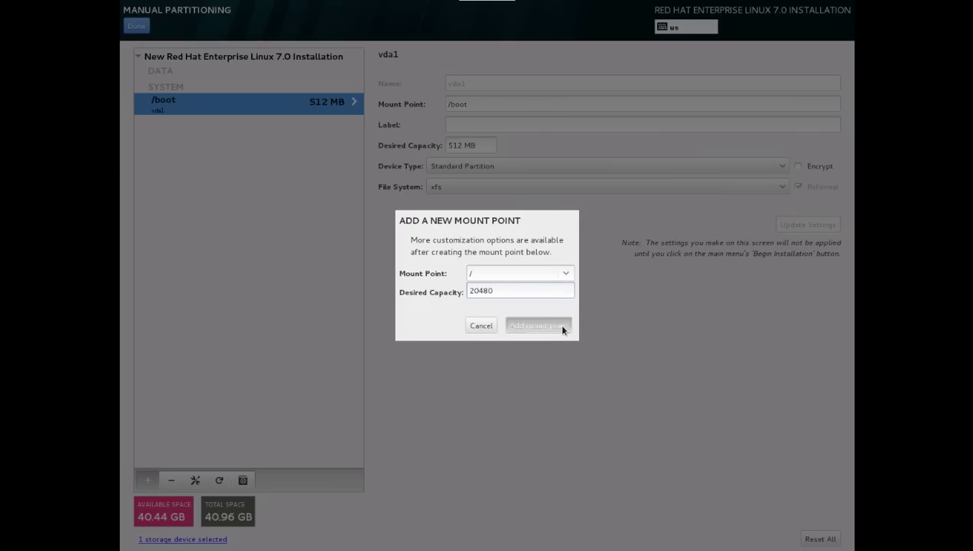
Keep xfs as the file system for both /boot and /.
{"action": "left_click", "coordinate": [186, 112]}
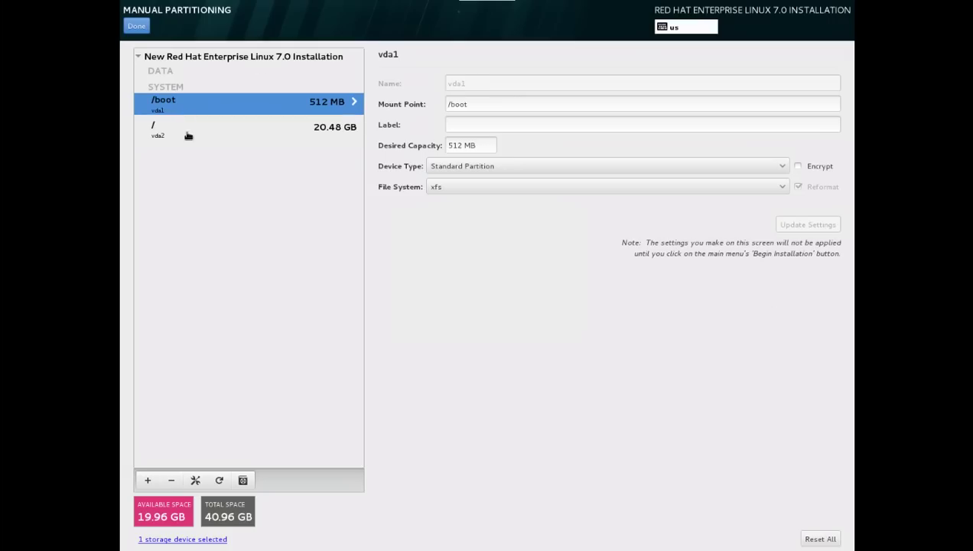
{"action": "left_click", "coordinate": [780, 188]}
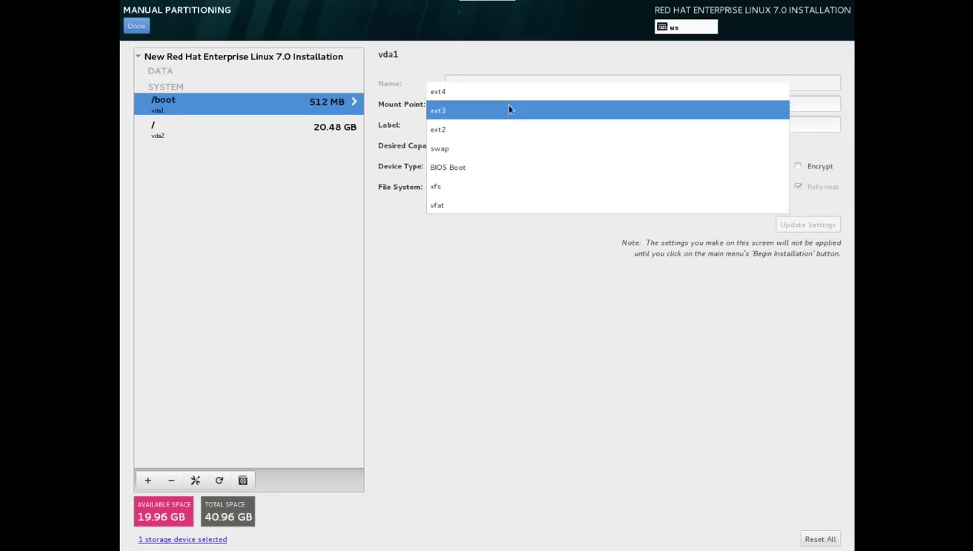
{"action": "left_click", "coordinate": [519, 302]}
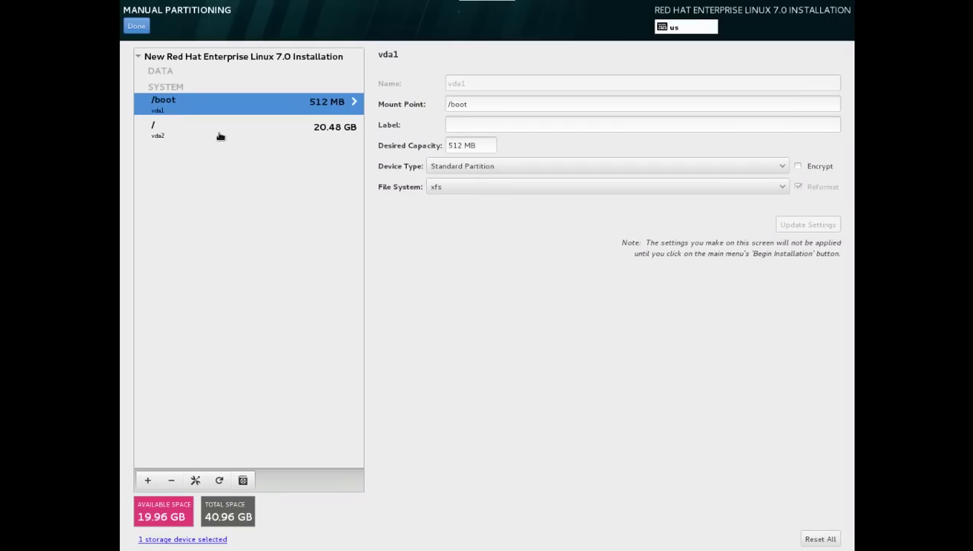
{"action": "left_click", "coordinate": [218, 135]}
{"action": "left_click", "coordinate": [783, 188]}
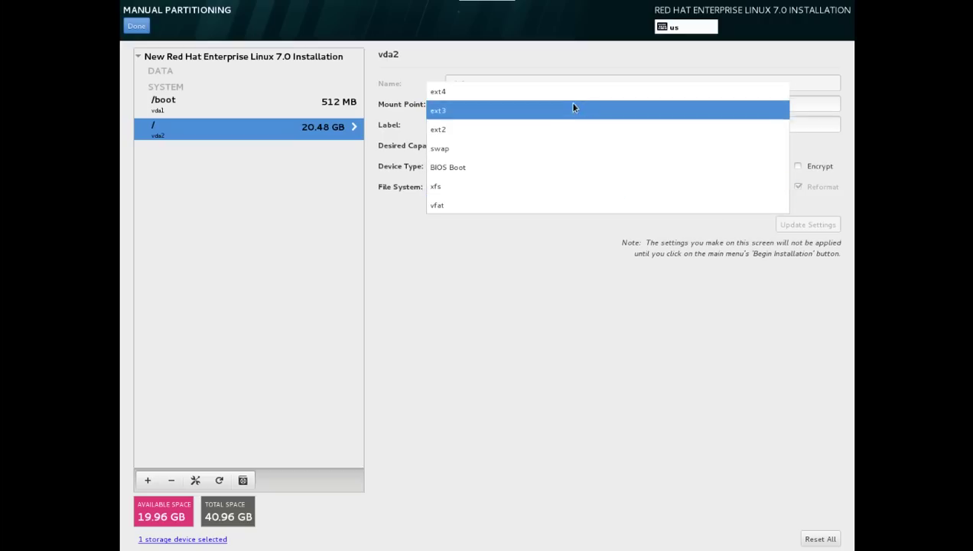
{"action": "left_click", "coordinate": [552, 304]}
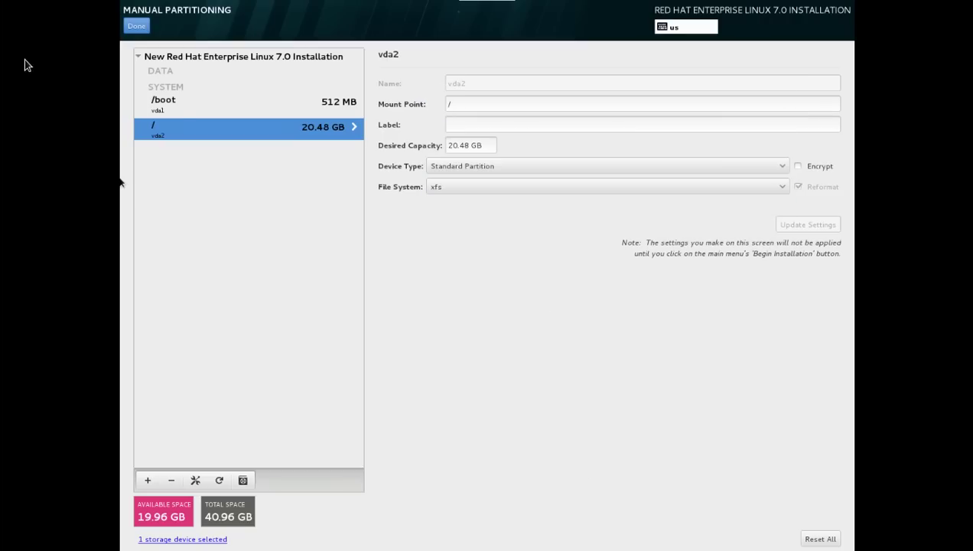
{"action": "left_click", "coordinate": [182, 111]}
{"action": "left_click", "coordinate": [175, 137]}
Finish partitioning past the storage warning and accept the summarized disk changes.
{"action": "left_click", "coordinate": [136, 26]}
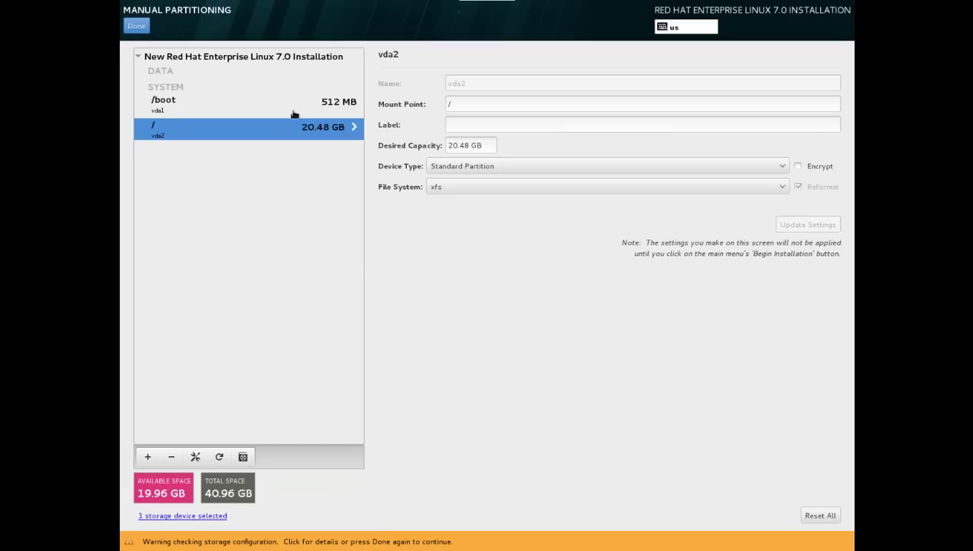
{"action": "left_click", "coordinate": [134, 28]}
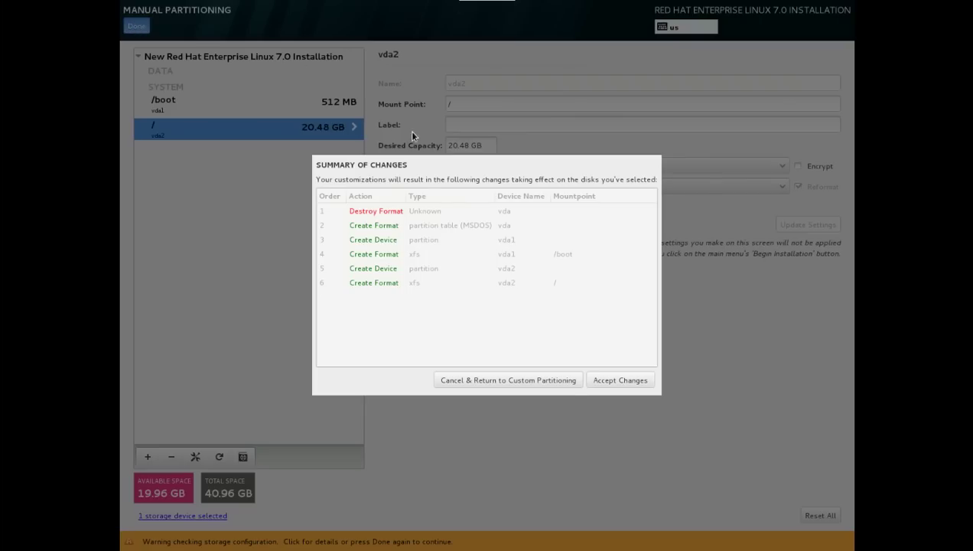
{"action": "left_click", "coordinate": [613, 382]}
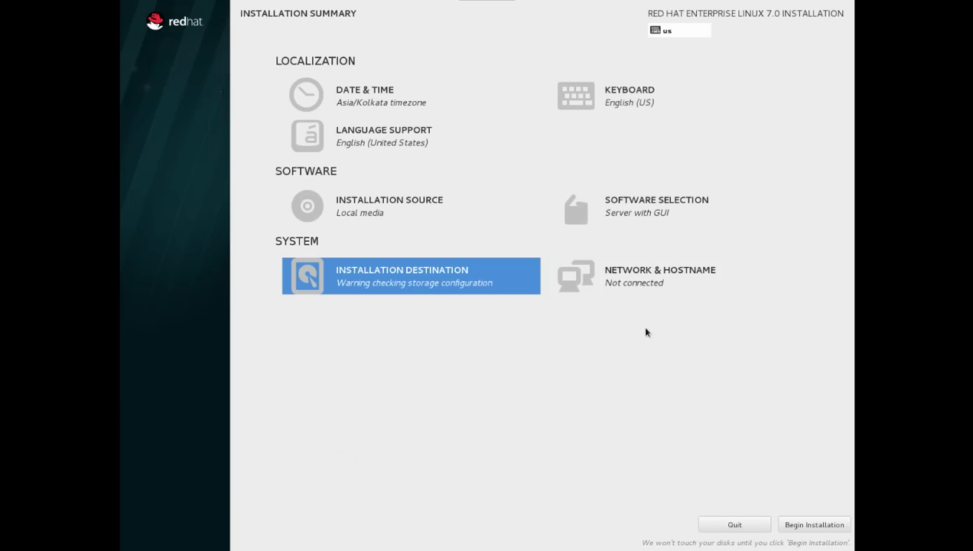
{"action": "left_click", "coordinate": [648, 284]}
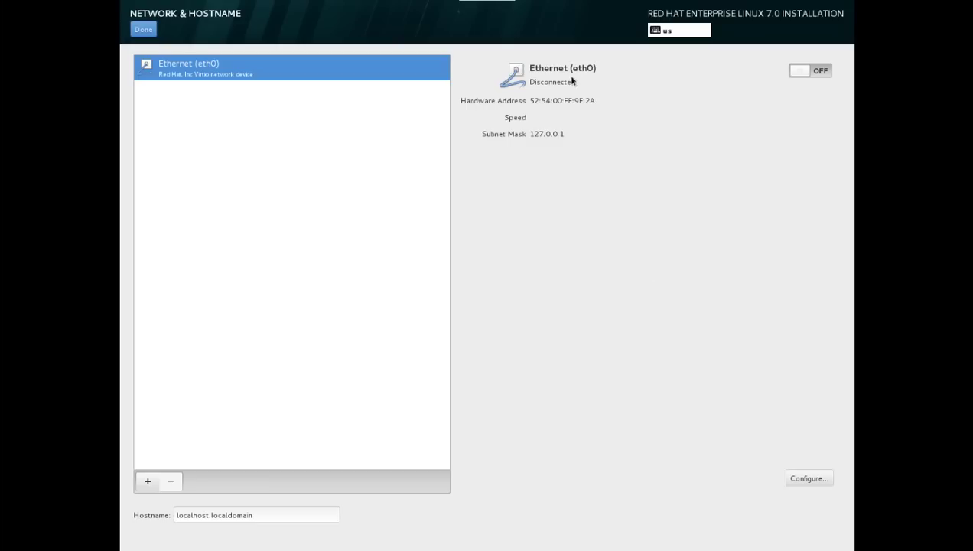
Turn on eth0 and set its IPv4 method to Manual.
{"action": "left_click", "coordinate": [823, 70]}
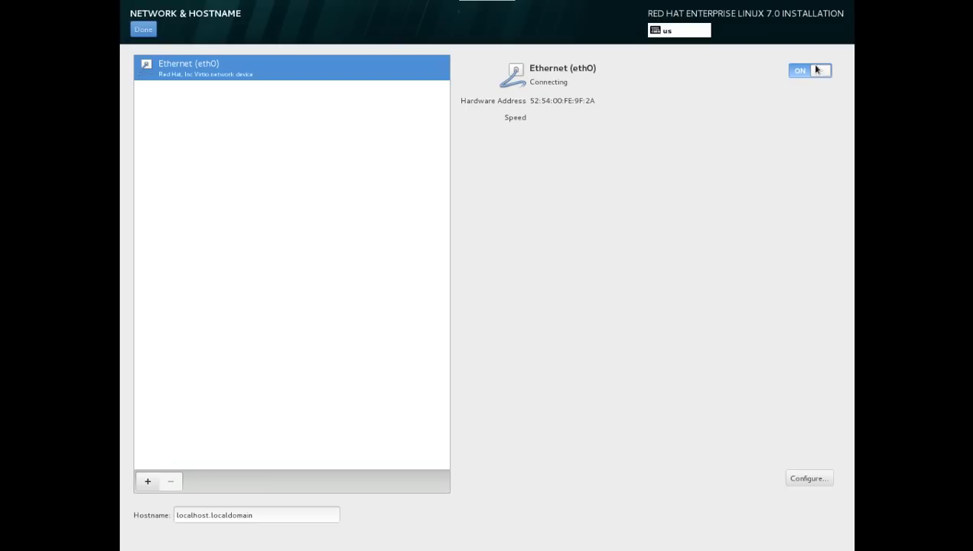
{"action": "left_click", "coordinate": [795, 477]}
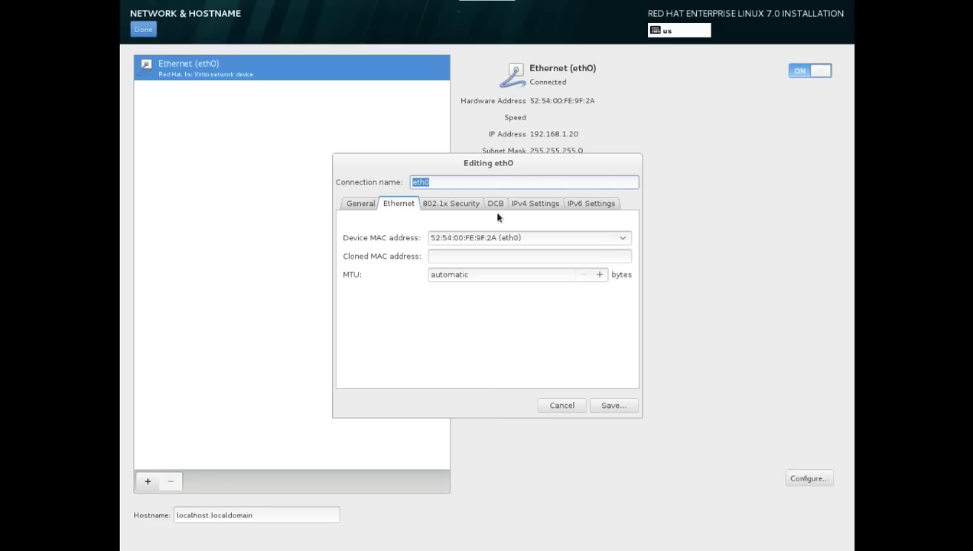
{"action": "left_click", "coordinate": [535, 206]}
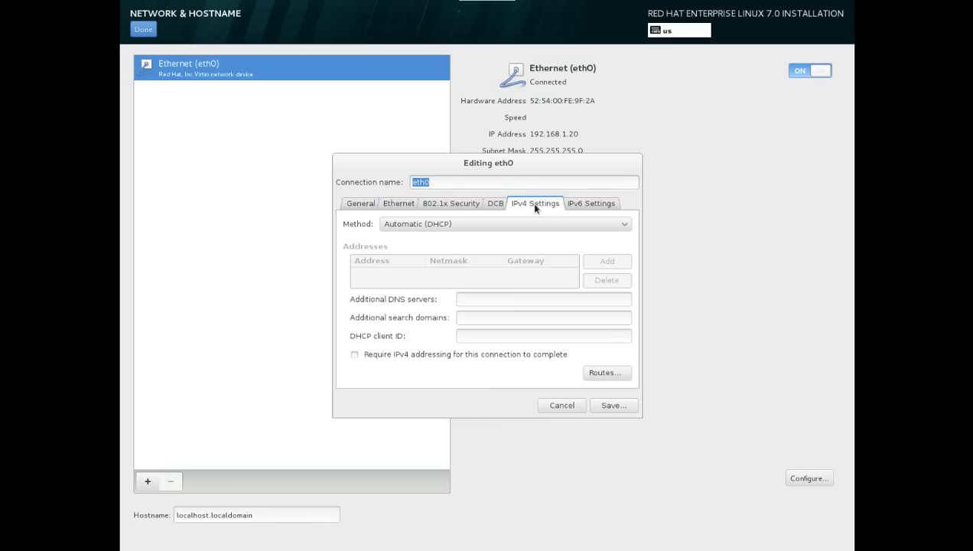
{"action": "left_click", "coordinate": [618, 223]}
{"action": "left_click", "coordinate": [441, 257]}
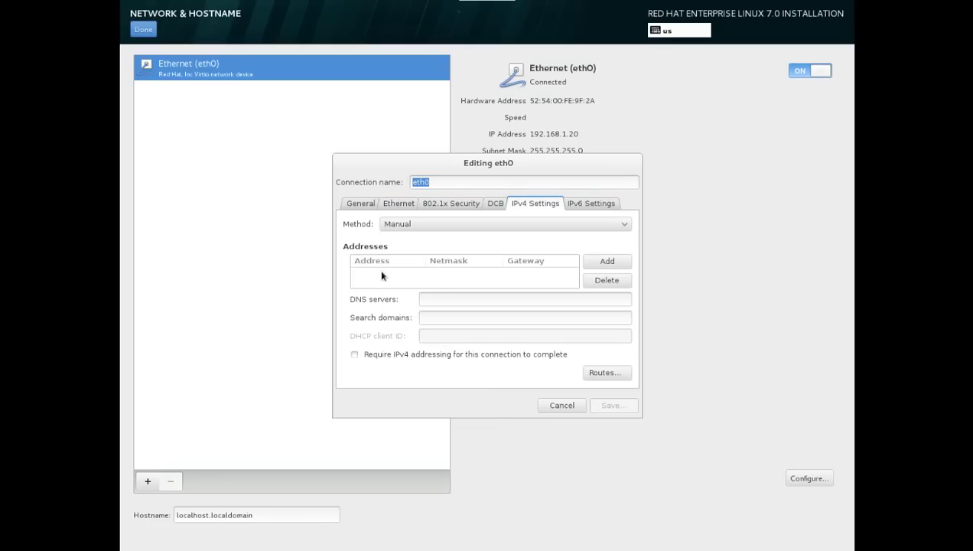
Give eth0 address 192.168.1.20, netmask 255.255.255.0, gateway 192.168.1.1, DNS 125.22.47.125, and save.
{"action": "left_click", "coordinate": [593, 261]}
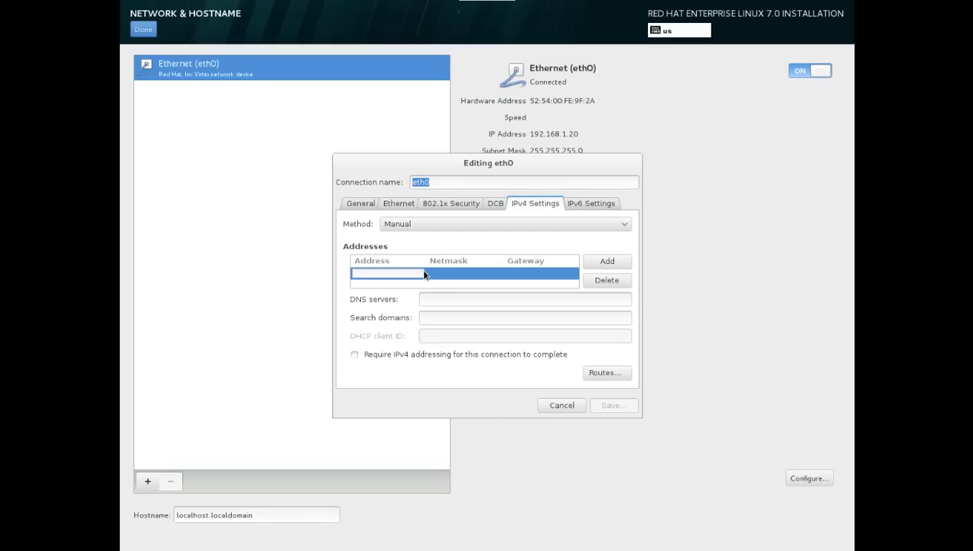
{"action": "type", "text": "192.168"}
{"action": "key", "text": "Tab"}
{"action": "type", "text": "255.255."}
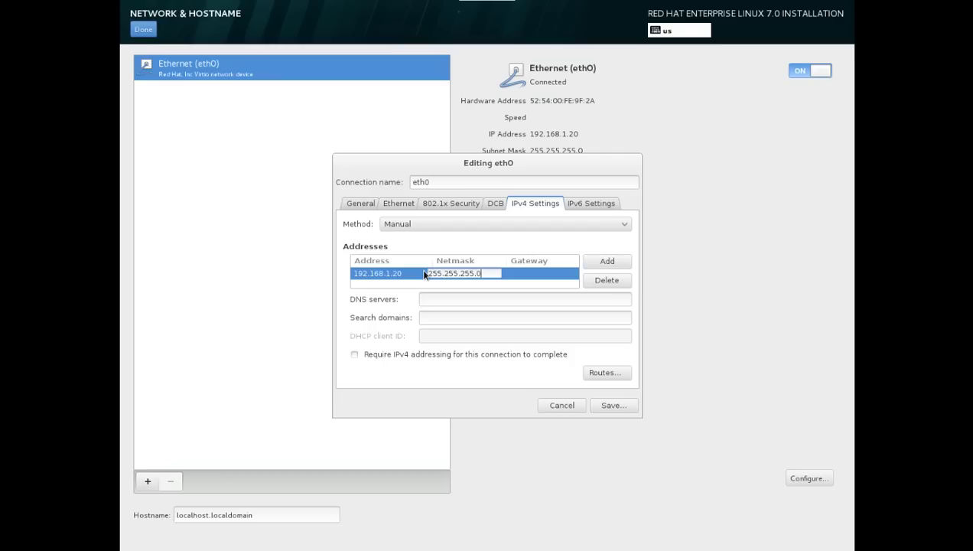
{"action": "type", "text": "255.0"}
{"action": "key", "text": "Tab"}
{"action": "type", "text": "192.16"}
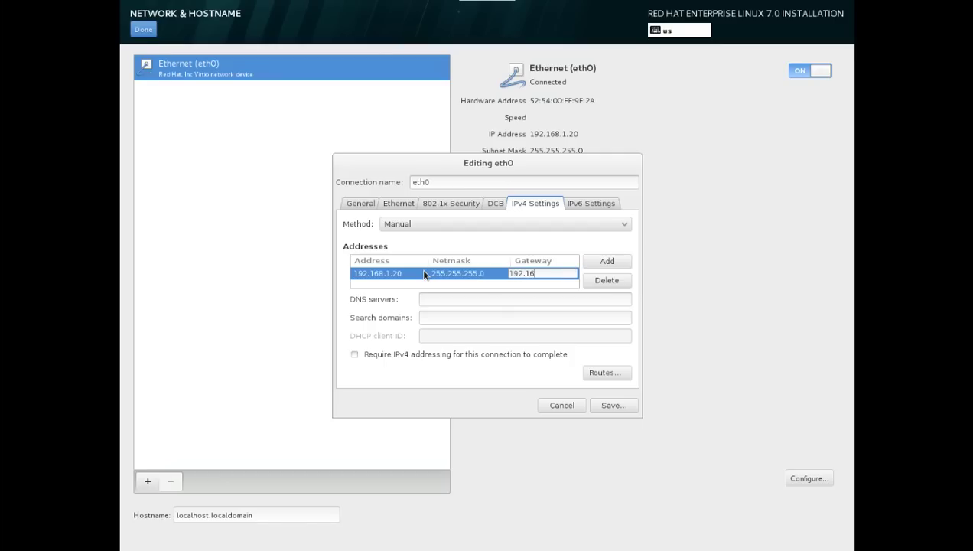
{"action": "key", "text": "Tab"}
{"action": "key", "text": "Tab"}
{"action": "key", "text": "Tab"}
{"action": "key", "text": "Tab"}
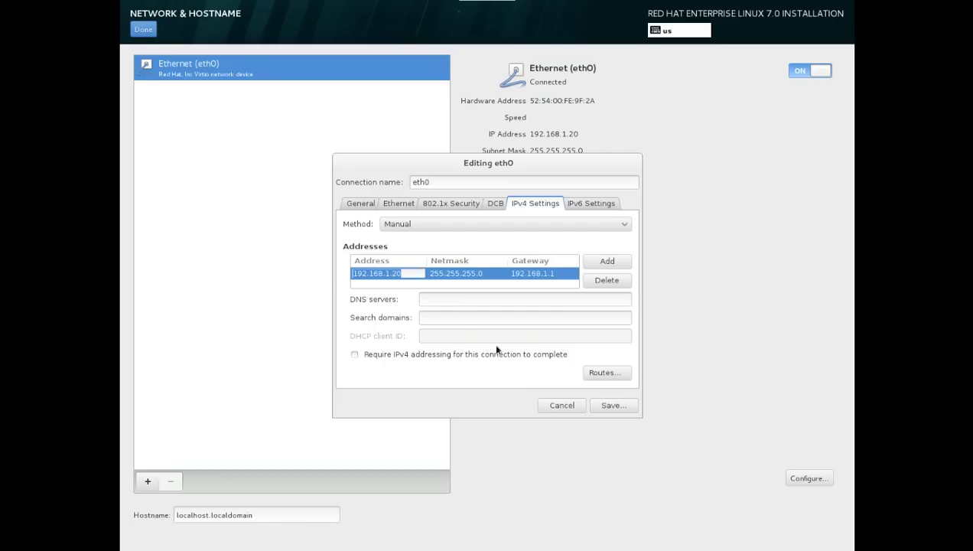
{"action": "left_click", "coordinate": [445, 300]}
{"action": "type", "text": "125.22.47.125"}
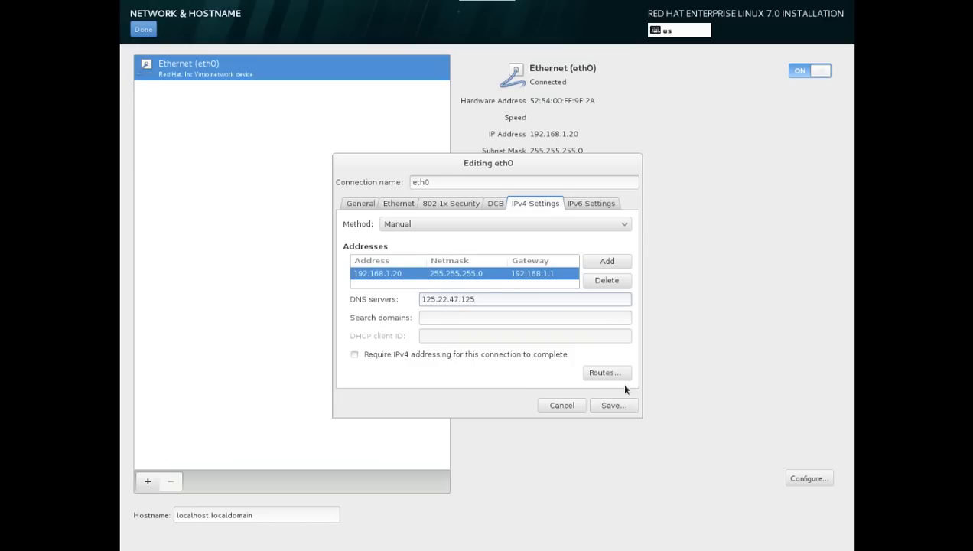
{"action": "left_click", "coordinate": [612, 406]}
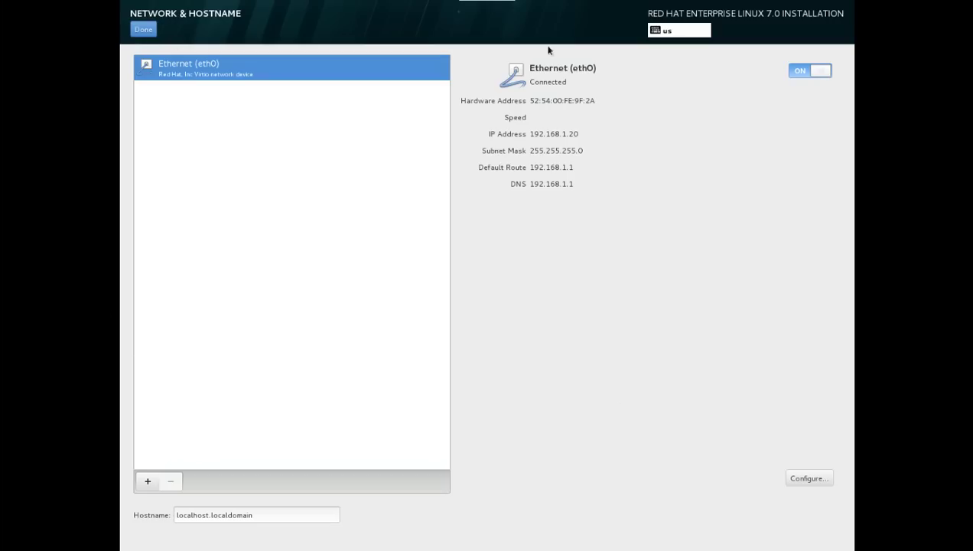
{"action": "left_click", "coordinate": [144, 29]}
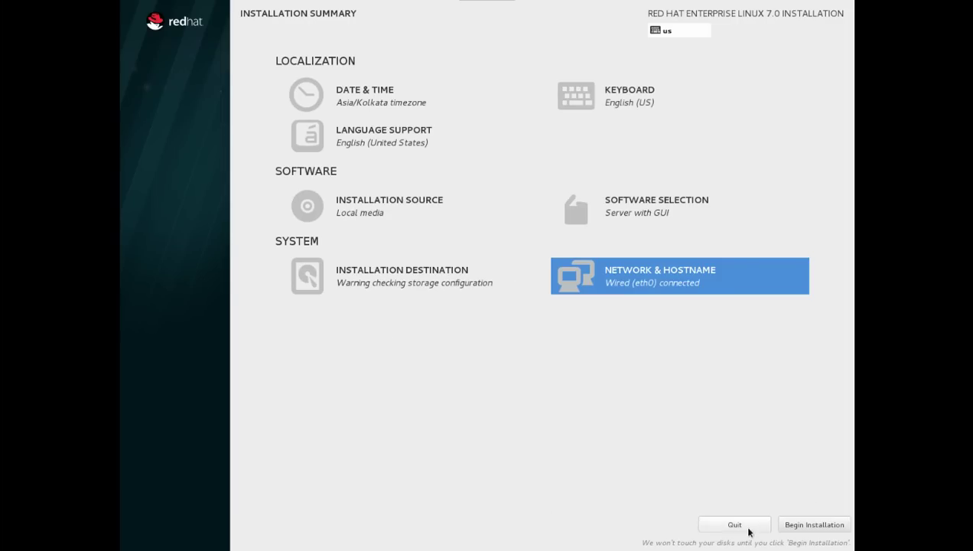
Begin the installation and bring up the Root Password page.
{"action": "left_click", "coordinate": [800, 526]}
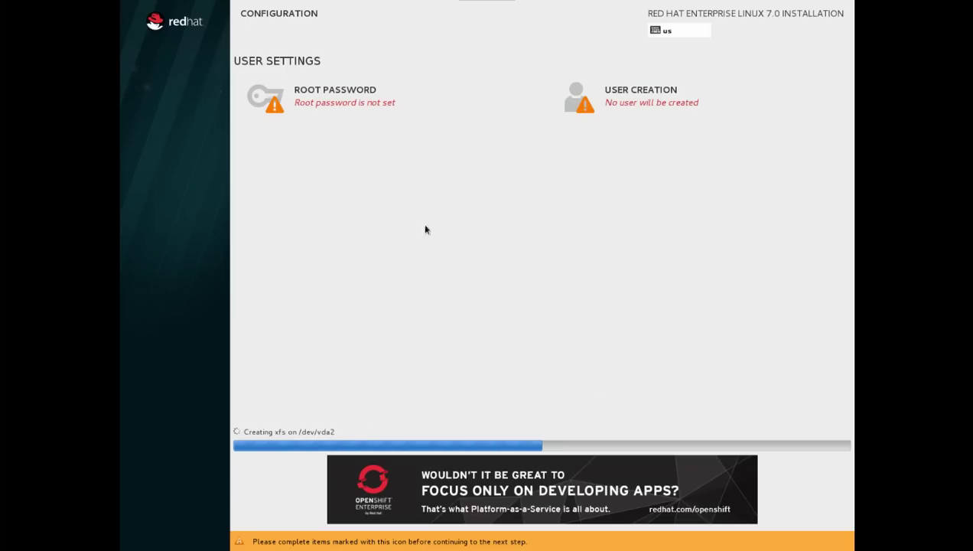
{"action": "left_click", "coordinate": [327, 97]}
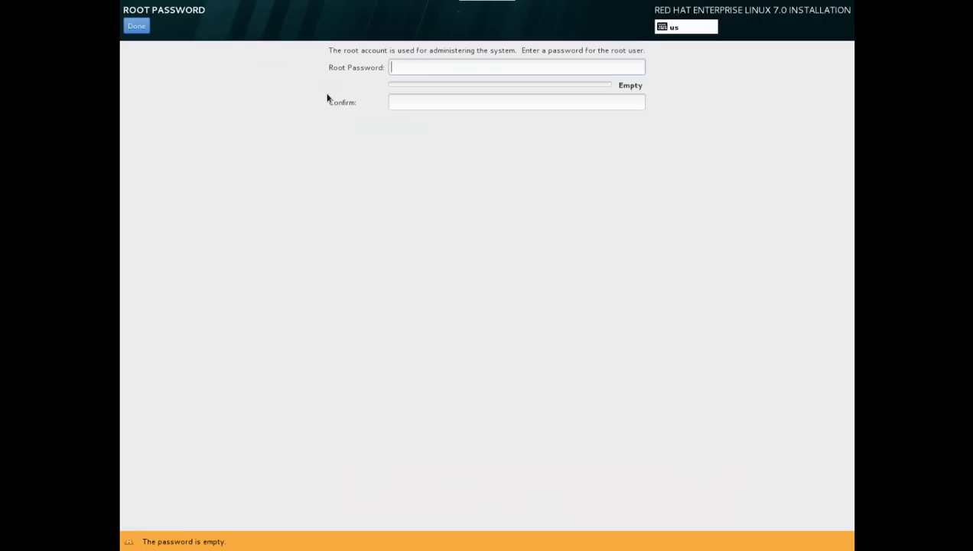
Enter and confirm the root password, accepting it despite the weak-password warning.
{"action": "type", "text": "•••••"}
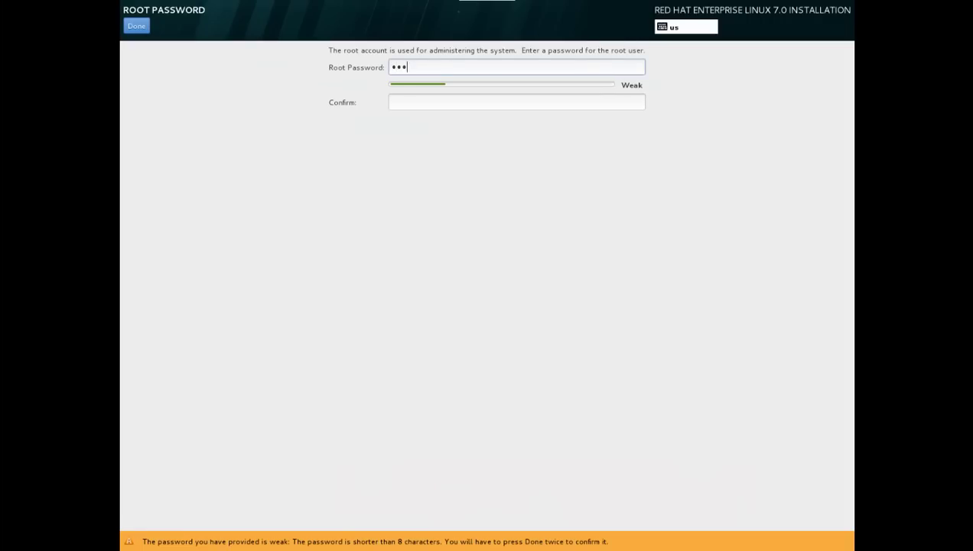
{"action": "type", "text": "•••••"}
{"action": "key", "text": "Tab"}
{"action": "type", "text": "••••••••••"}
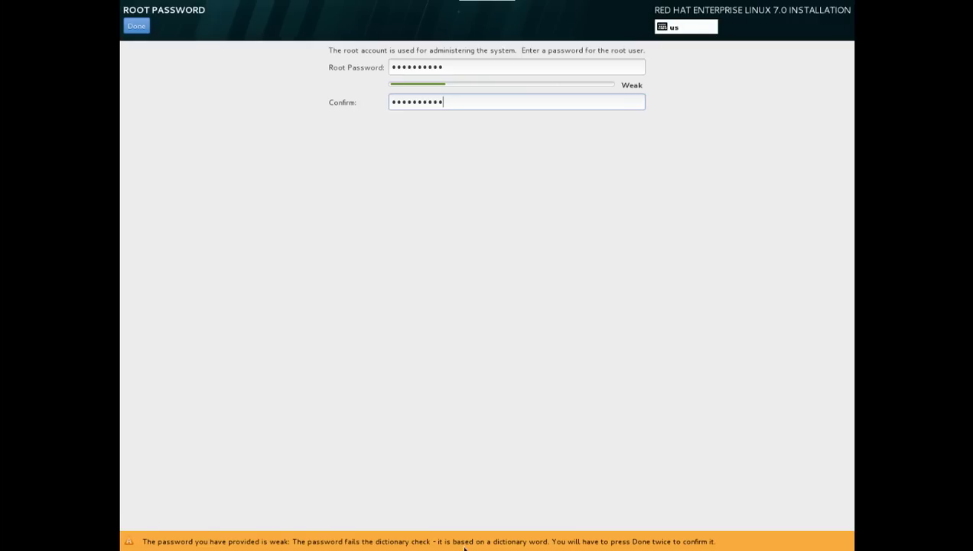
{"action": "left_click", "coordinate": [135, 26]}
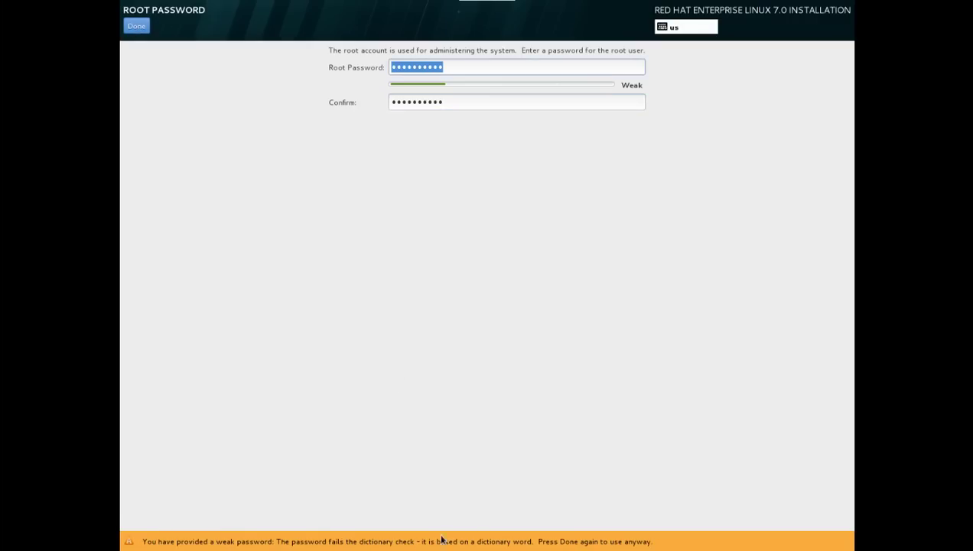
{"action": "left_click", "coordinate": [136, 26]}
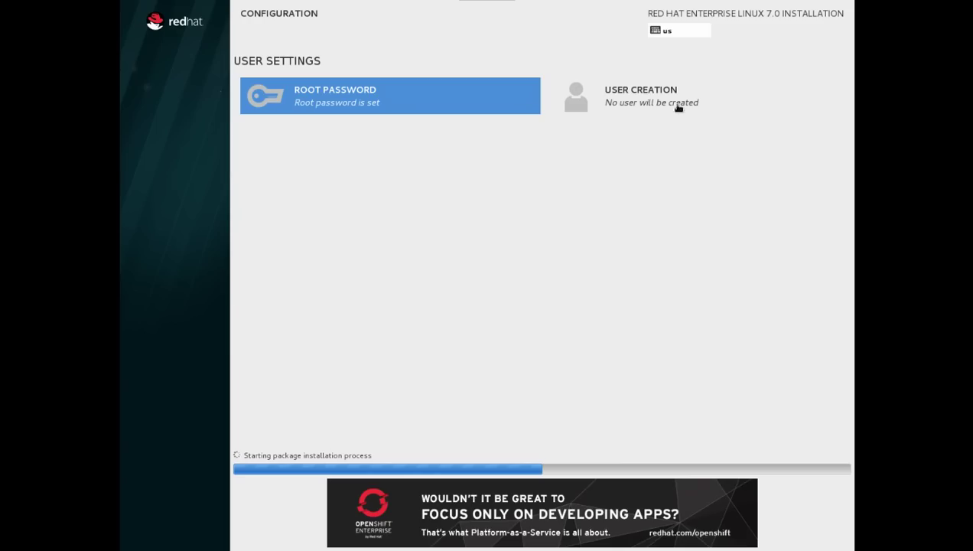
Create a user account with its name and a confirmed password, accepting the weak-password warning.
{"action": "left_click", "coordinate": [665, 92]}
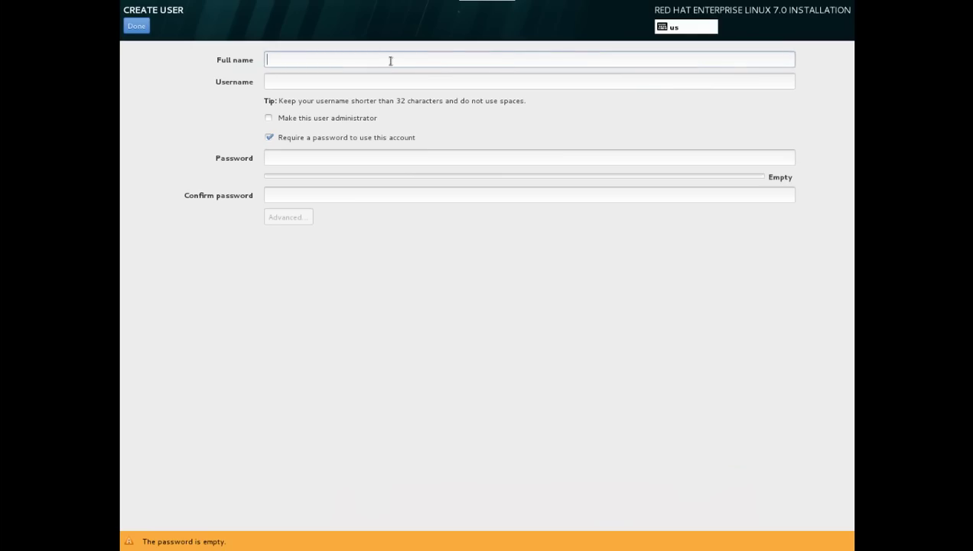
{"action": "type", "text": "tech-answer"}
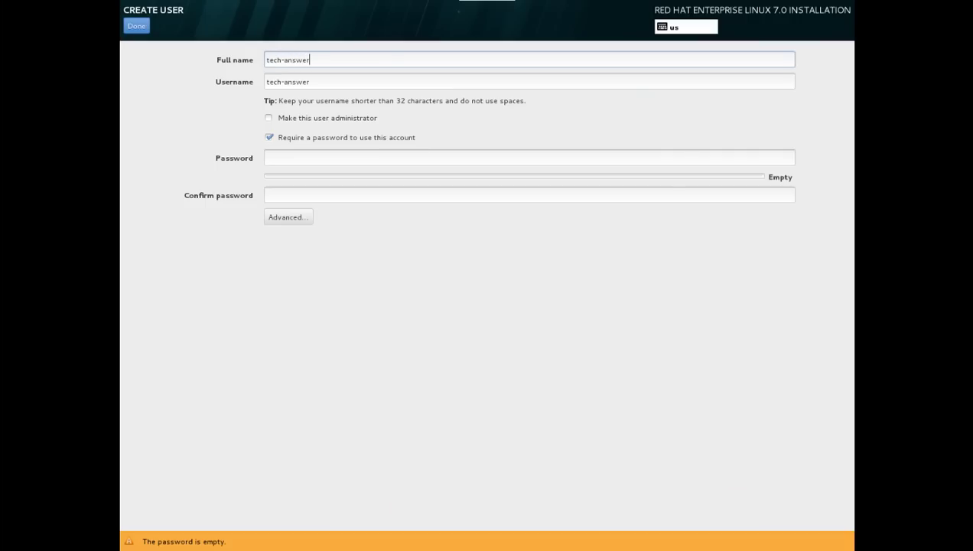
{"action": "key", "text": "Tab"}
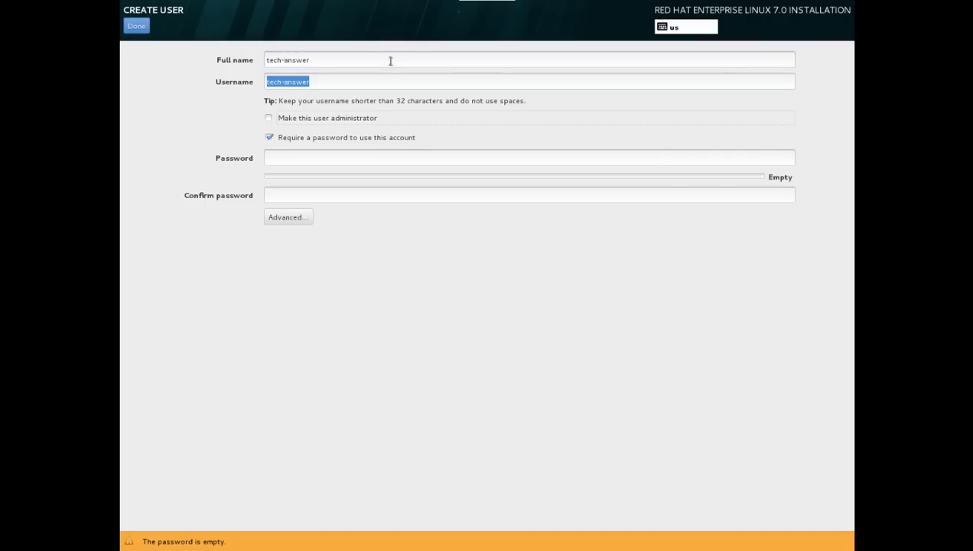
{"action": "type", "text": "redhat1"}
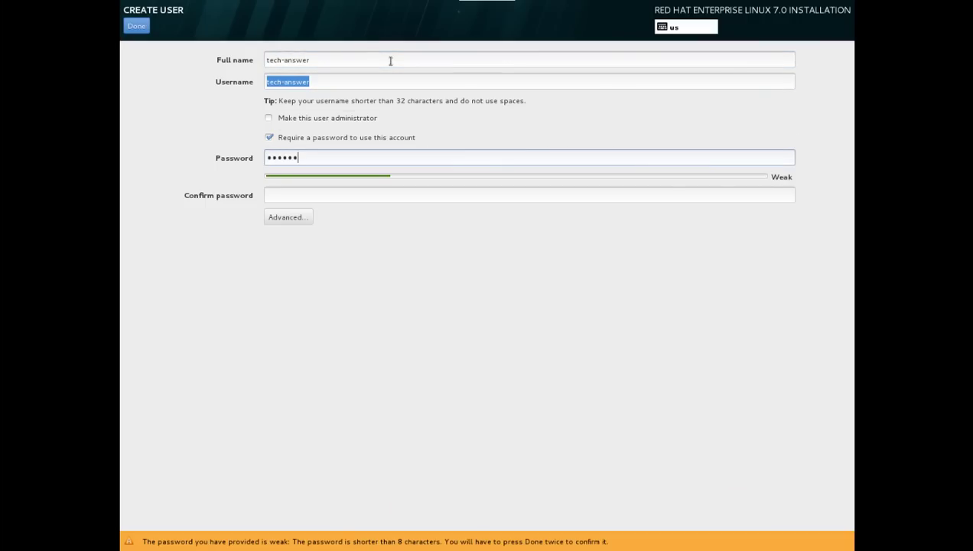
{"action": "type", "text": "234"}
{"action": "key", "text": "Tab"}
{"action": "type", "text": "redhat"}
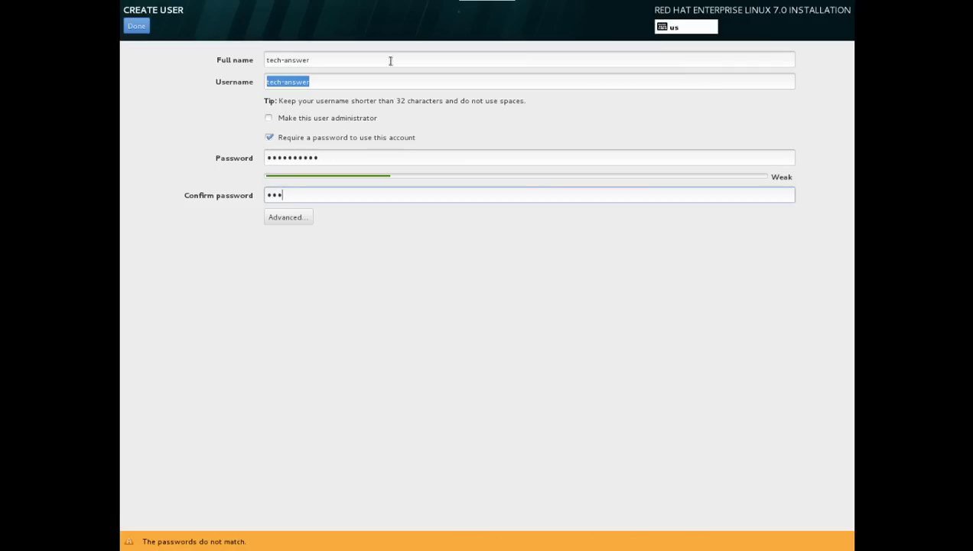
{"action": "type", "text": "1234"}
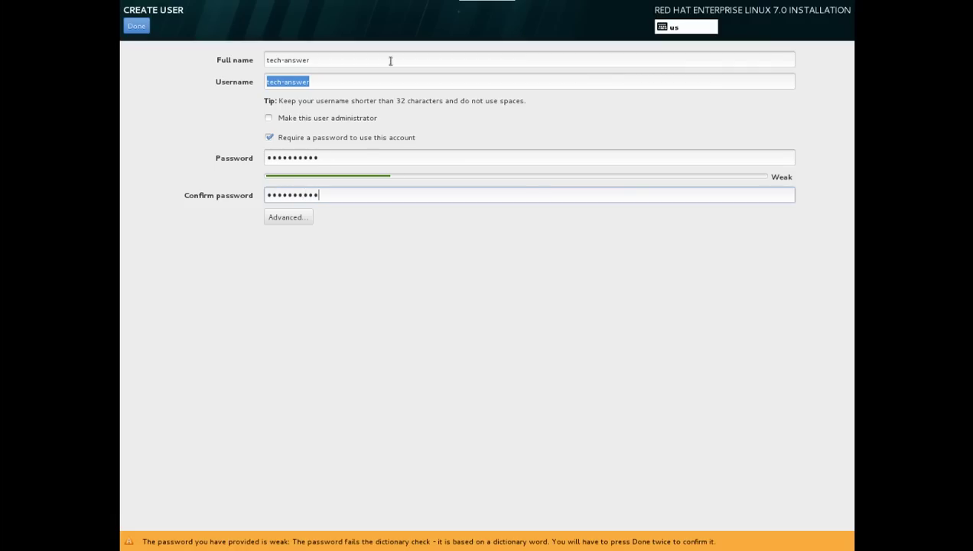
{"action": "left_click", "coordinate": [141, 29]}
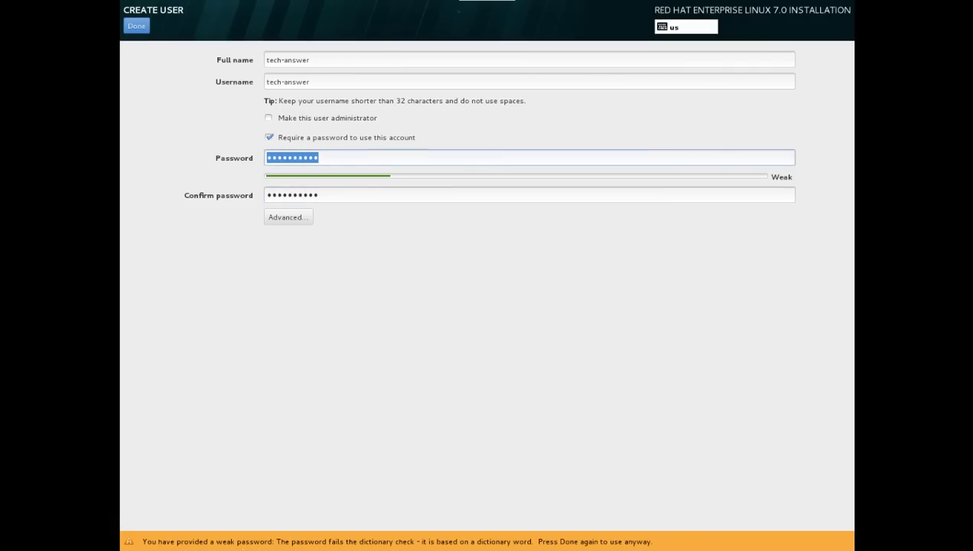
{"action": "left_click", "coordinate": [136, 26]}
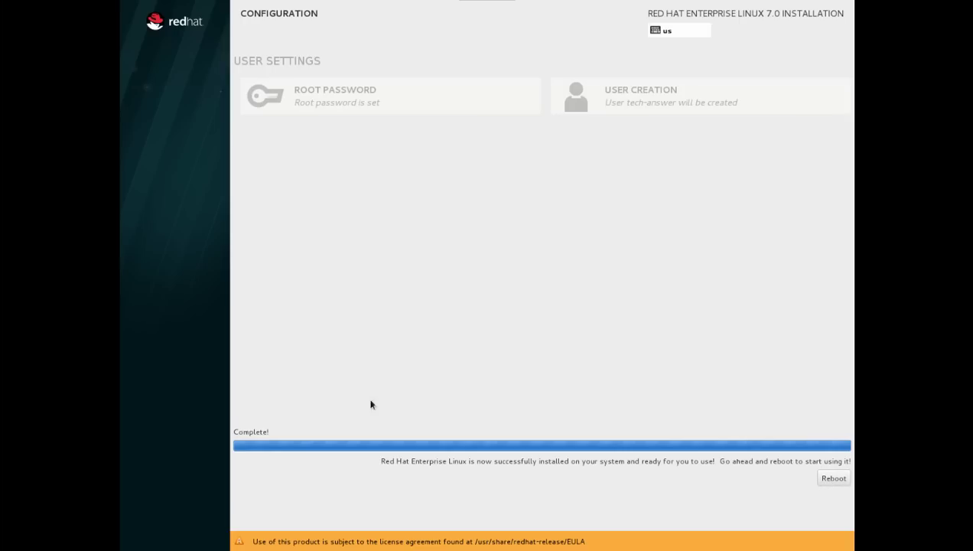
Reboot into the newly installed system once installation reports Complete.
{"action": "left_click", "coordinate": [841, 480]}
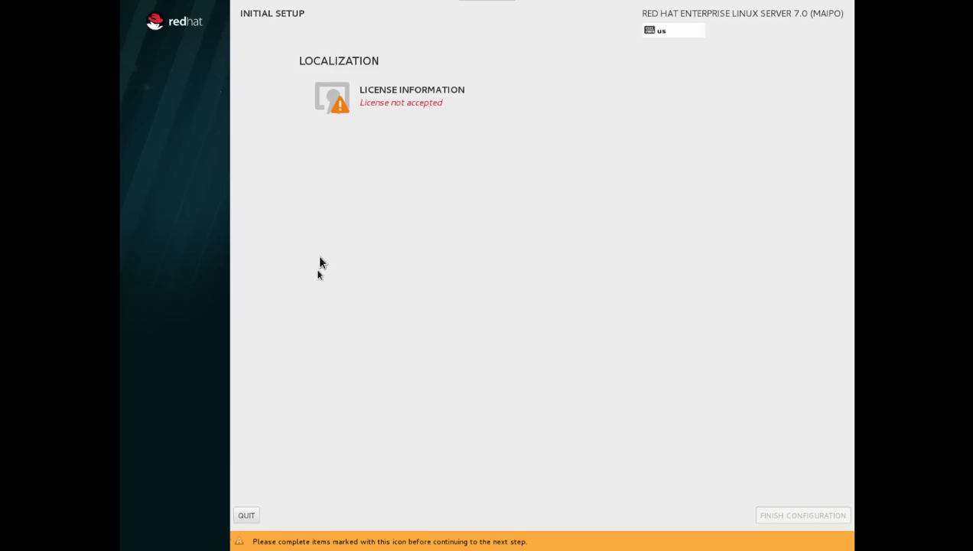
Accept the RHEL license agreement in Initial Setup.
{"action": "left_click", "coordinate": [427, 104]}
{"action": "left_click", "coordinate": [185, 458]}
{"action": "left_click", "coordinate": [136, 26]}
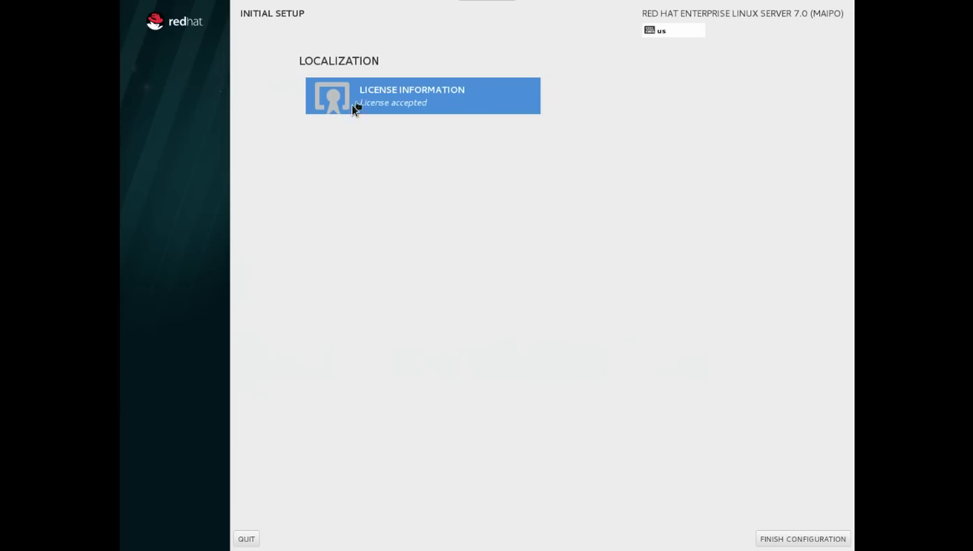
Finish first-boot configuration with kdump enabled and subscription registration postponed.
{"action": "left_click", "coordinate": [786, 540]}
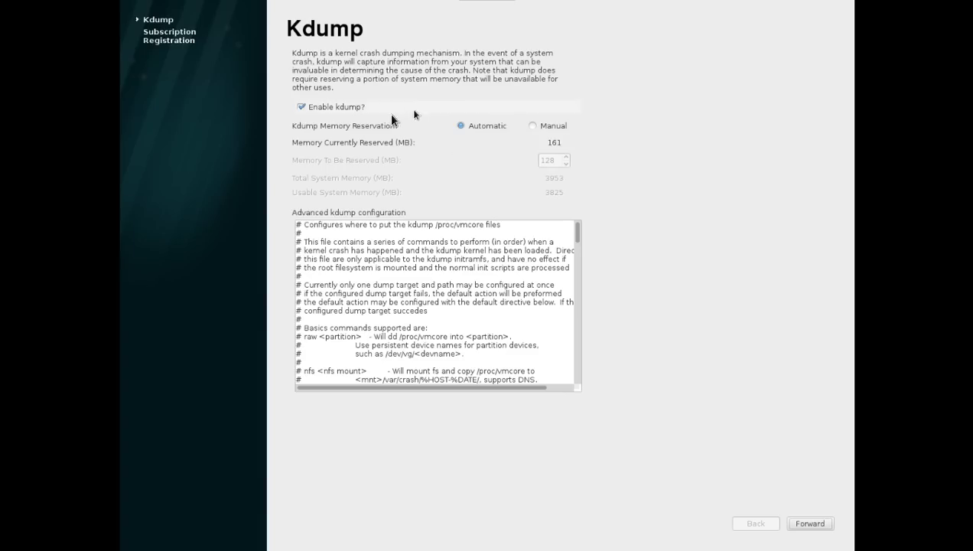
{"action": "left_click", "coordinate": [803, 524]}
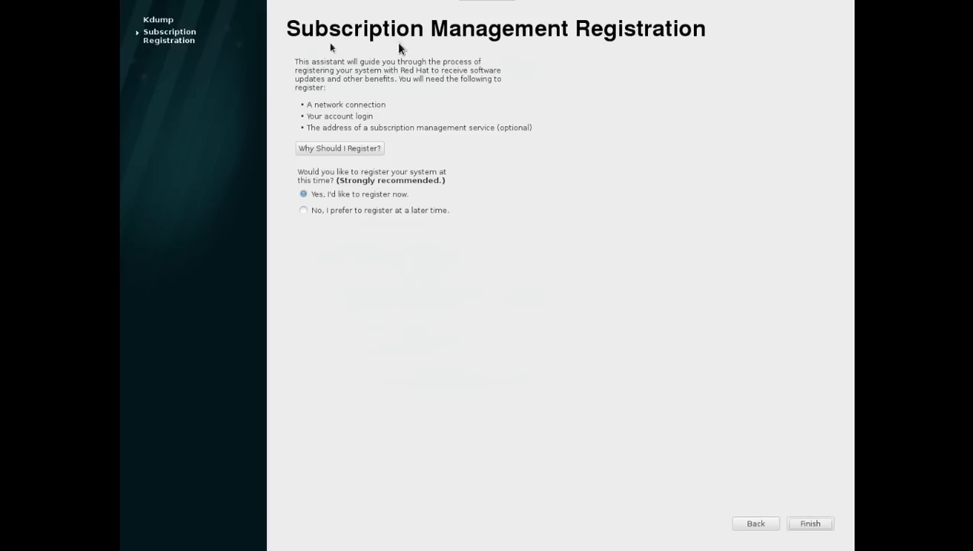
{"action": "left_click", "coordinate": [303, 210]}
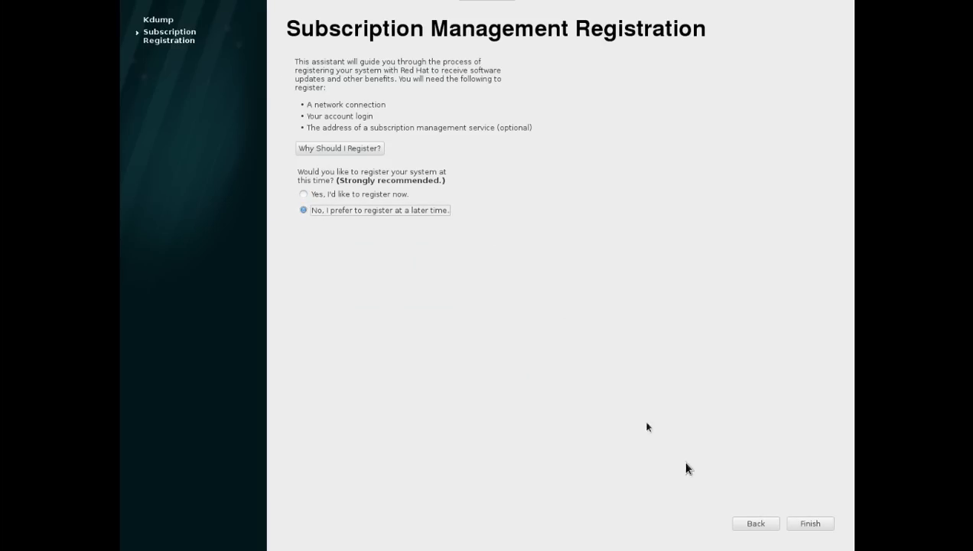
{"action": "left_click", "coordinate": [806, 523]}
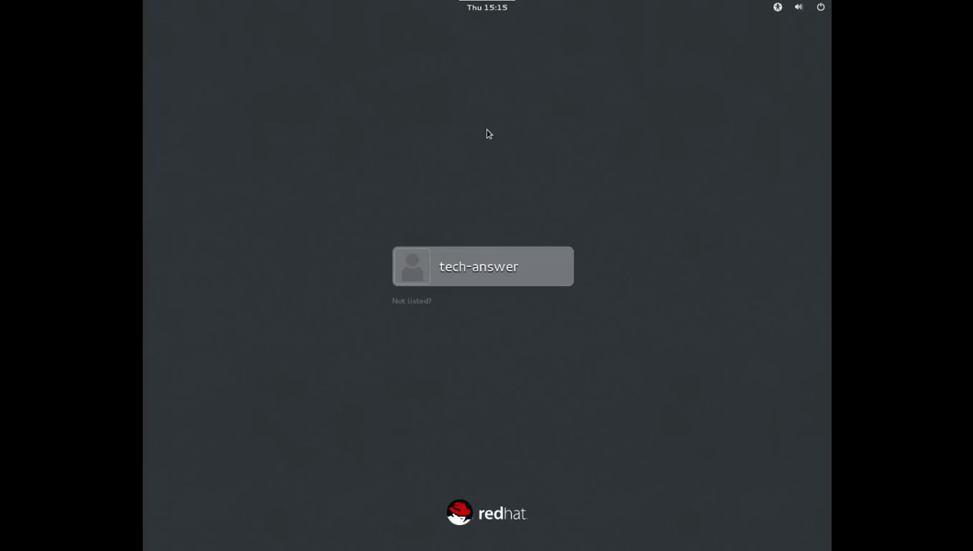
Log in to the new user's account with its password at the GNOME login screen.
{"action": "left_click", "coordinate": [481, 268]}
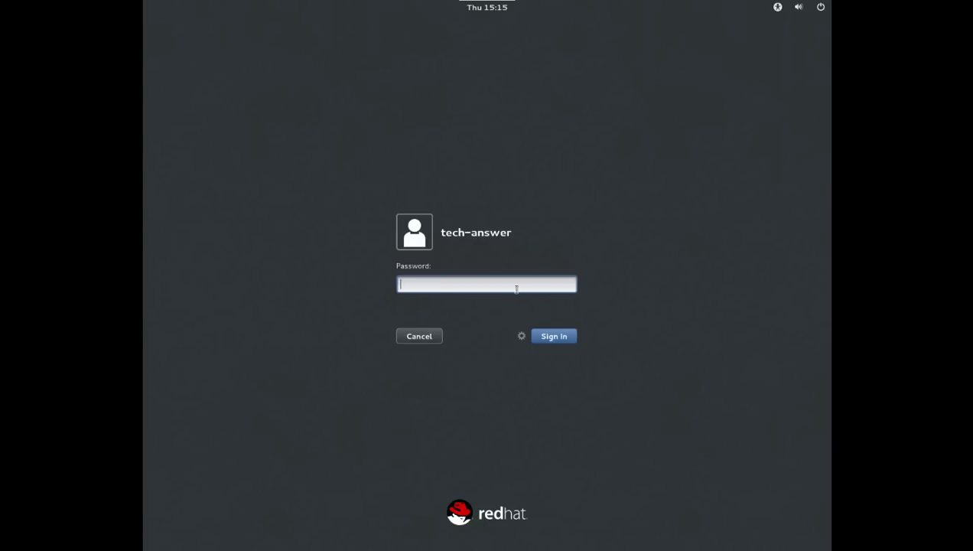
{"action": "type", "text": "••••••••••"}
{"action": "key", "text": "Return"}
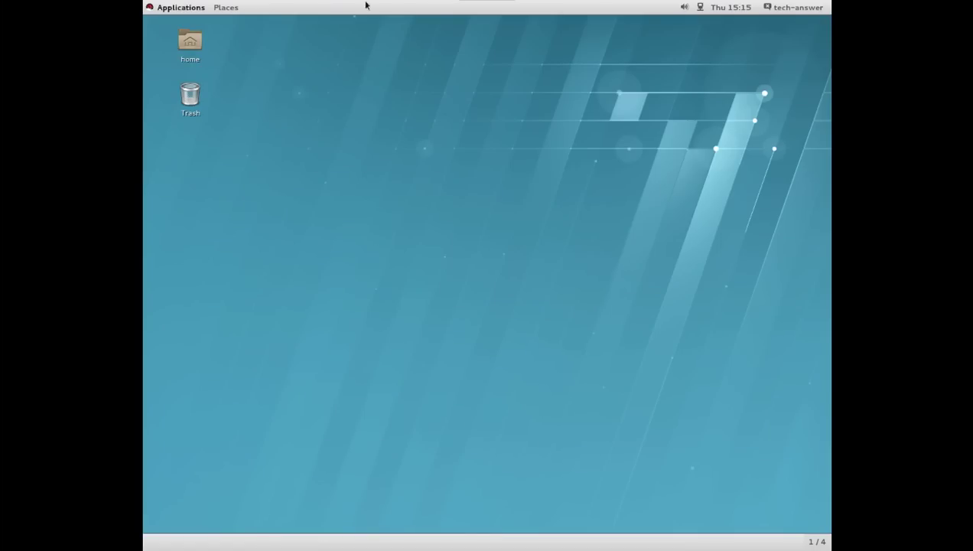
Open a terminal in ~/Desktop from the desktop menu, browse the Applications categories, then focus the terminal.
{"action": "right_click", "coordinate": [468, 143]}
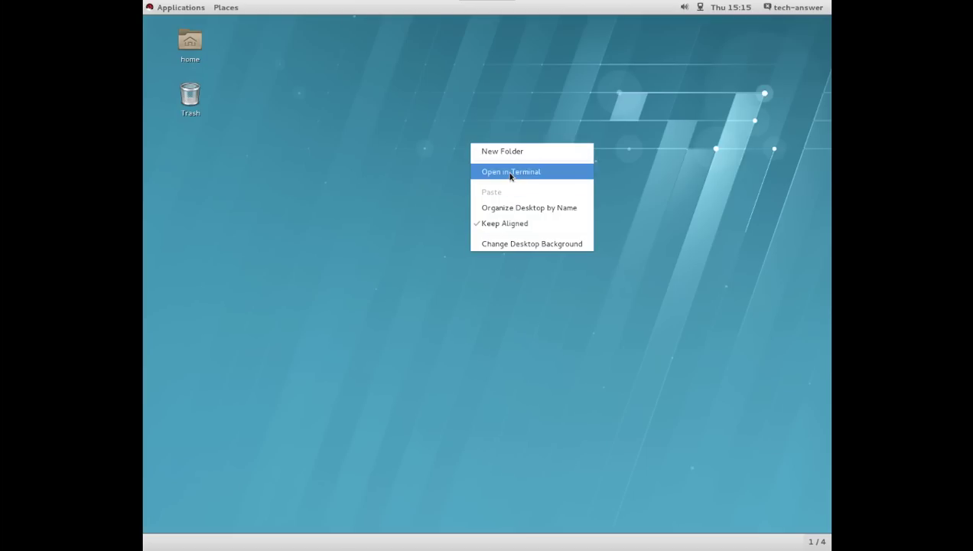
{"action": "left_click", "coordinate": [510, 173]}
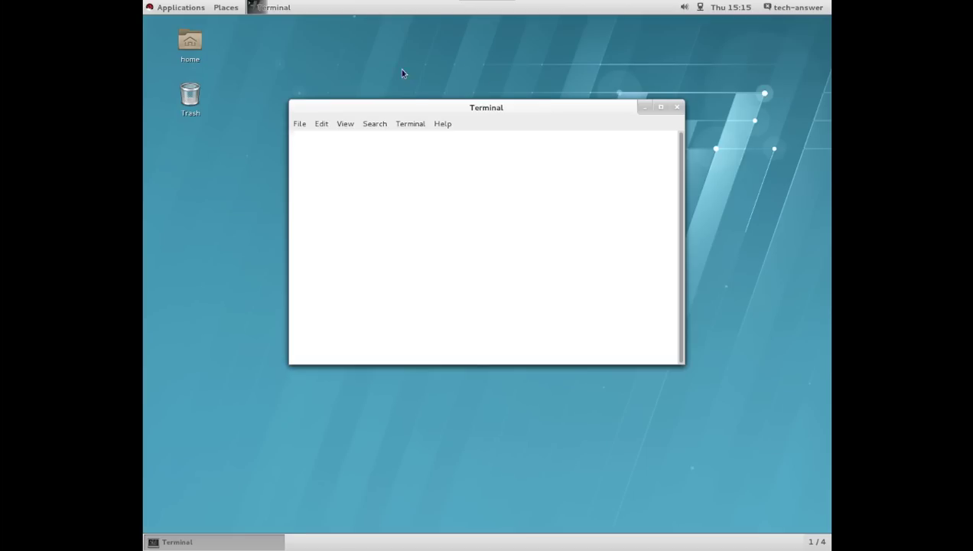
{"action": "left_click", "coordinate": [180, 7]}
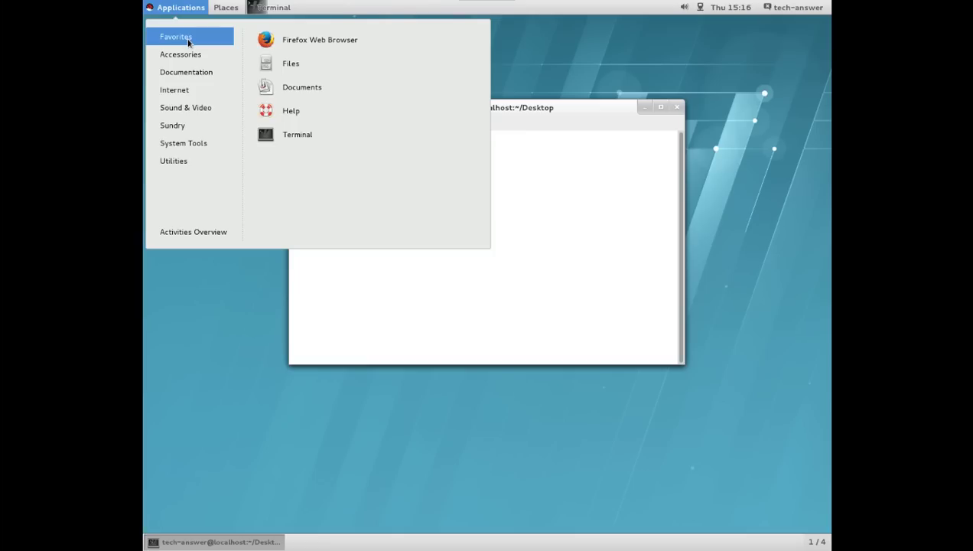
{"action": "mouse_move", "coordinate": [186, 62]}
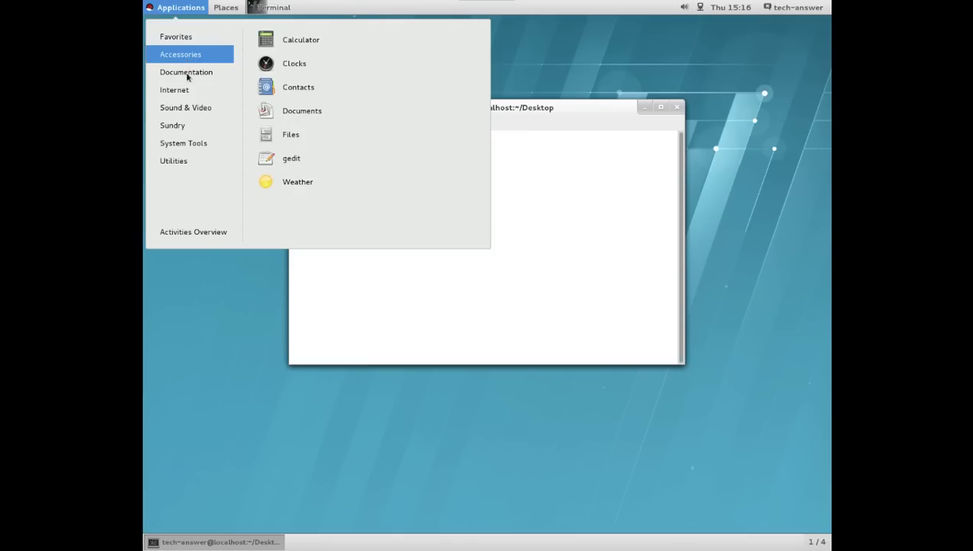
{"action": "mouse_move", "coordinate": [189, 79]}
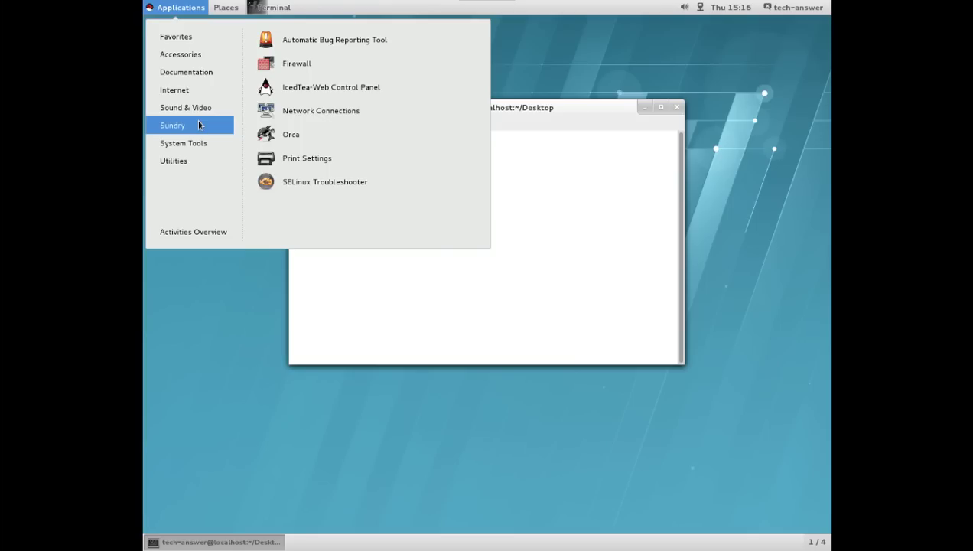
{"action": "mouse_move", "coordinate": [197, 146]}
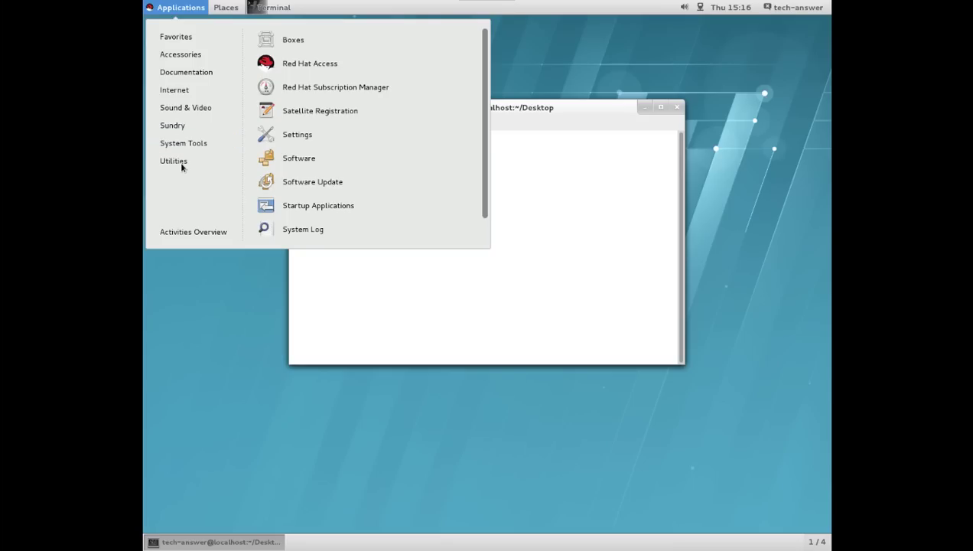
{"action": "mouse_move", "coordinate": [181, 163]}
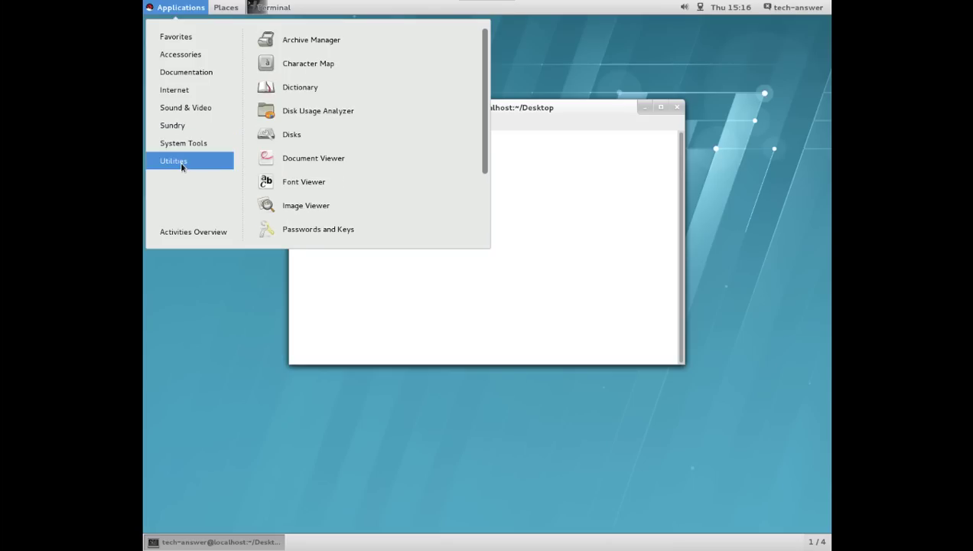
{"action": "left_click_drag", "start_coordinate": [484, 170], "coordinate": [483, 238]}
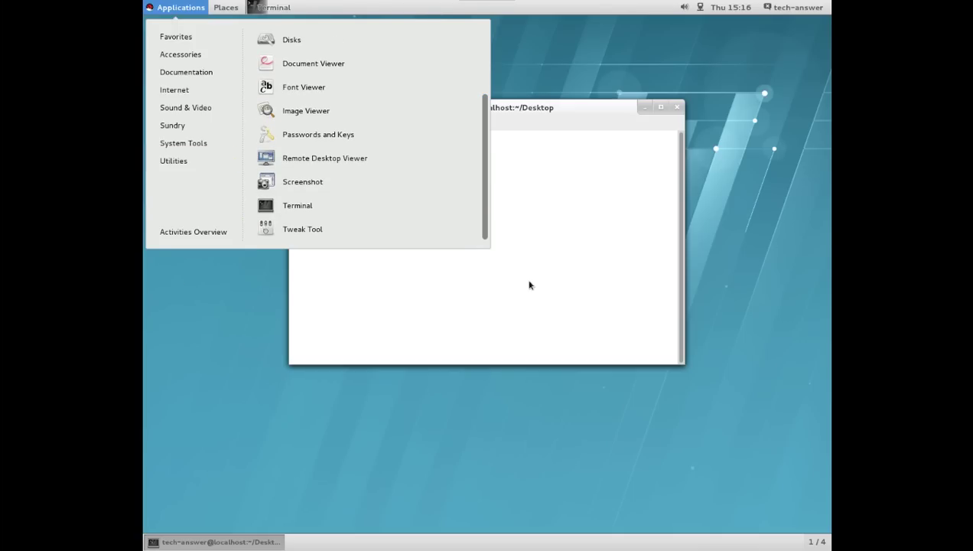
{"action": "left_click", "coordinate": [511, 213]}
Run ifconfig and highlight eth0's static inet address 192.168.1.20.
{"action": "type", "text": "ifconfig"}
{"action": "key", "text": "Return"}
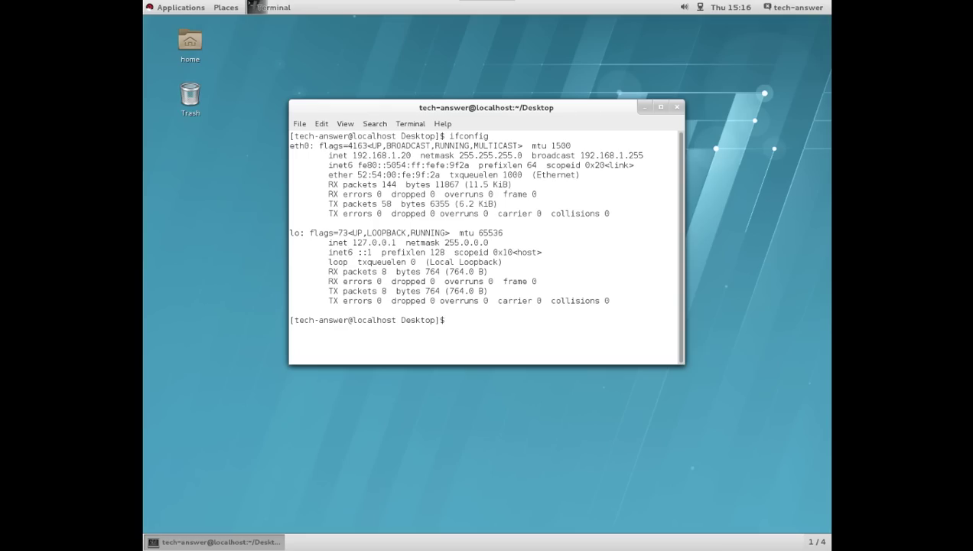
{"action": "left_click_drag", "start_coordinate": [411, 155], "coordinate": [351, 155]}
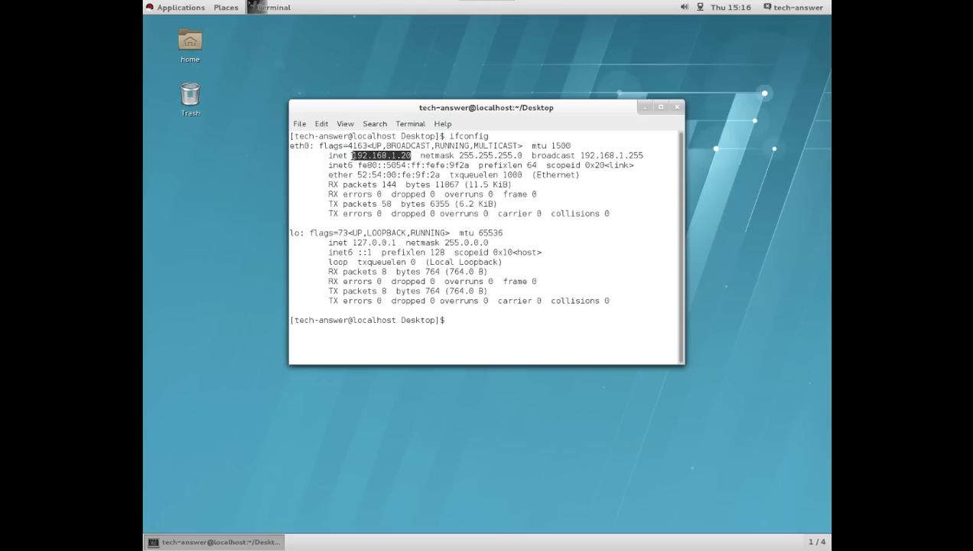
{"action": "left_click", "coordinate": [478, 316]}
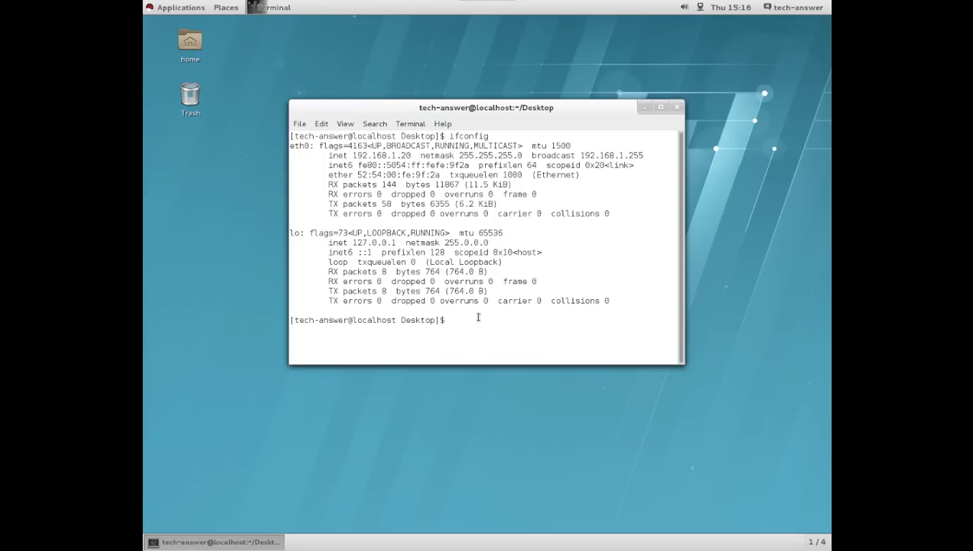